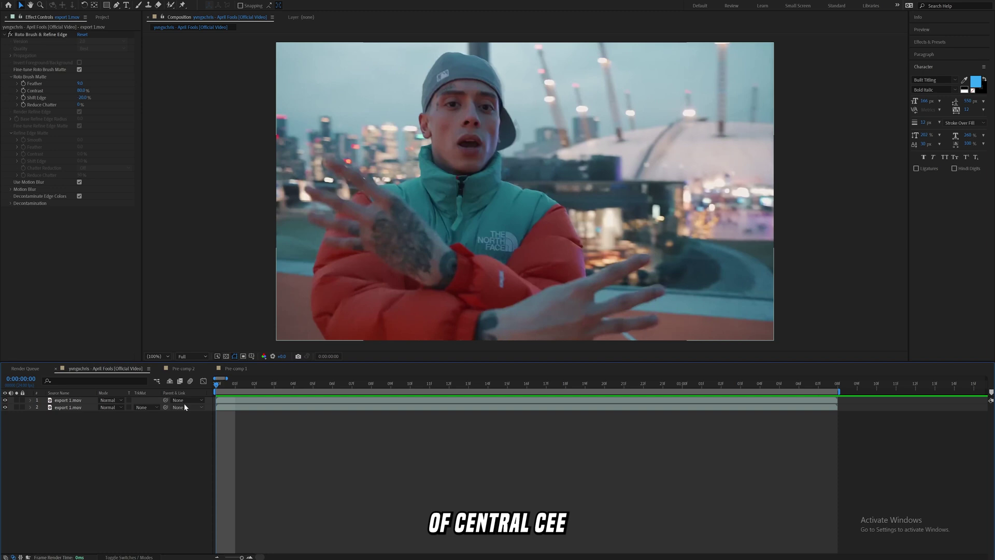
# - Hide the lower export 1.mov layer and preview the rotoscoped cutout of the performer on its own
pyautogui.click(408, 315)
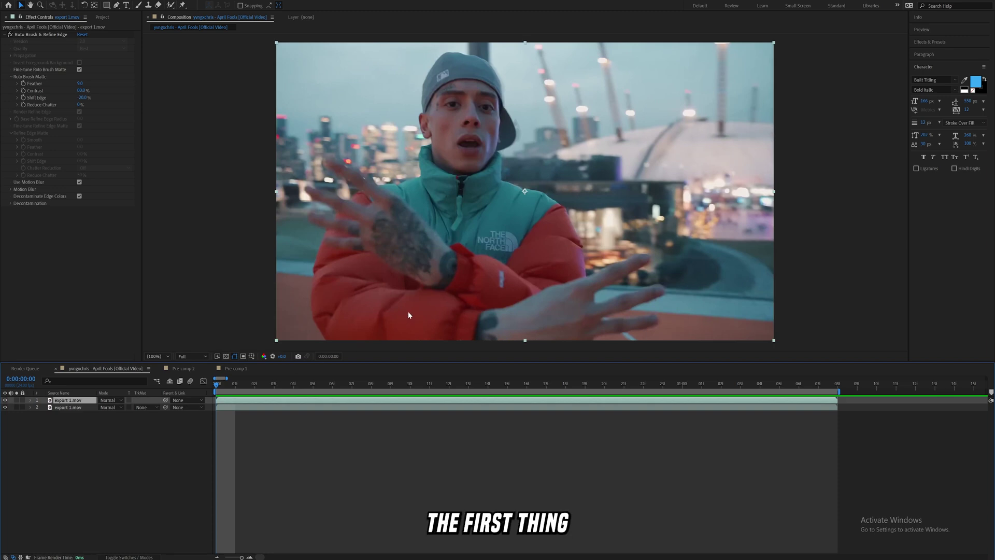
pyautogui.click(5, 407)
pyautogui.press('space')
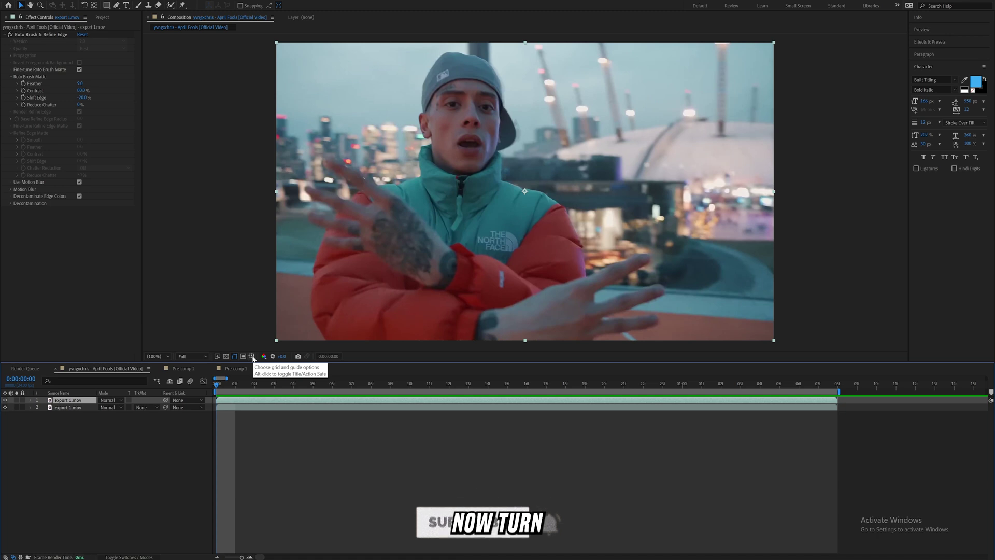
# - Show the proportional grid and mask the lower export 1.mov layer down to the top third of the frame with the Pen tool
pyautogui.click(253, 357)
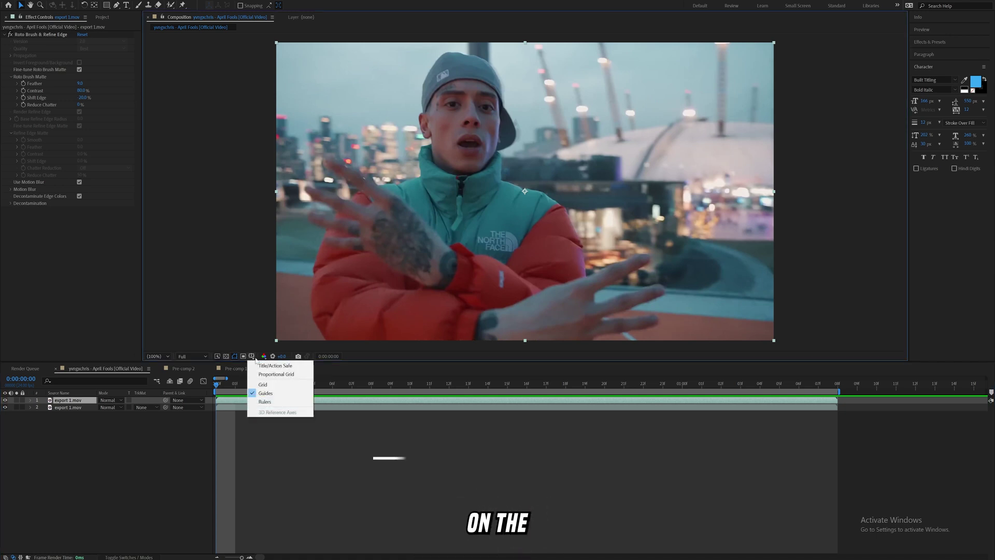
pyautogui.click(266, 374)
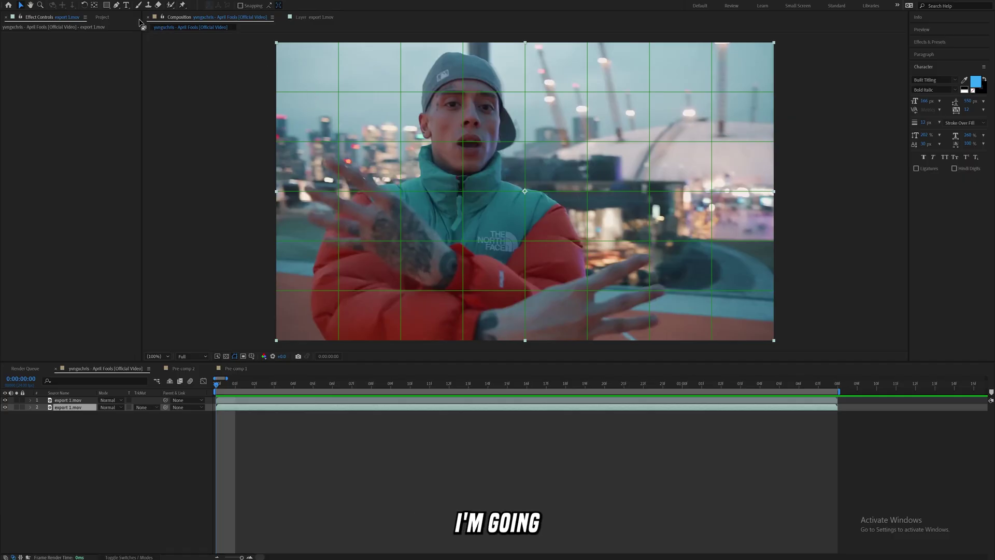
pyautogui.click(118, 7)
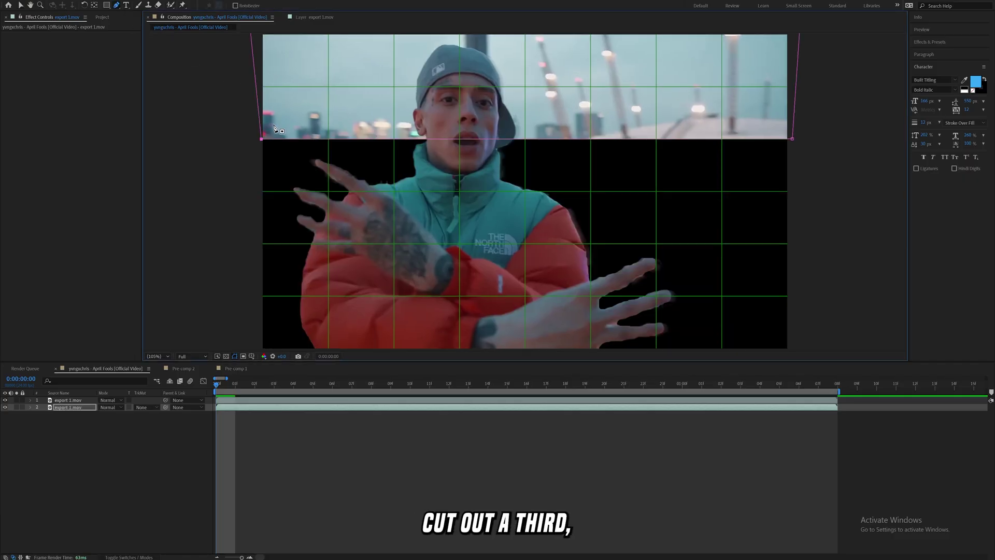
pyautogui.click(21, 5)
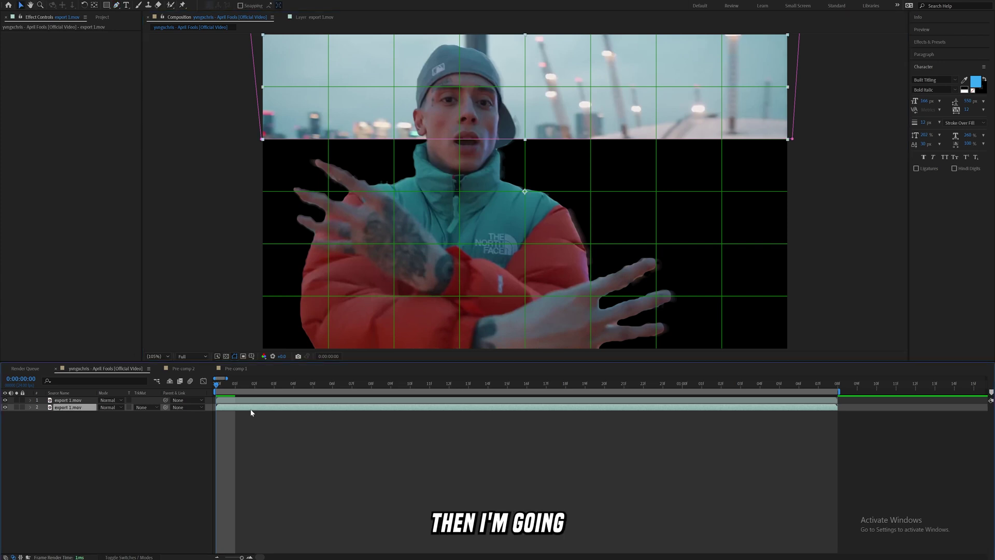
# - Duplicate the masked background layer and delete the mask from the bottom copy
pyautogui.hotkey('ctrl', 'd')
pyautogui.click(252, 415)
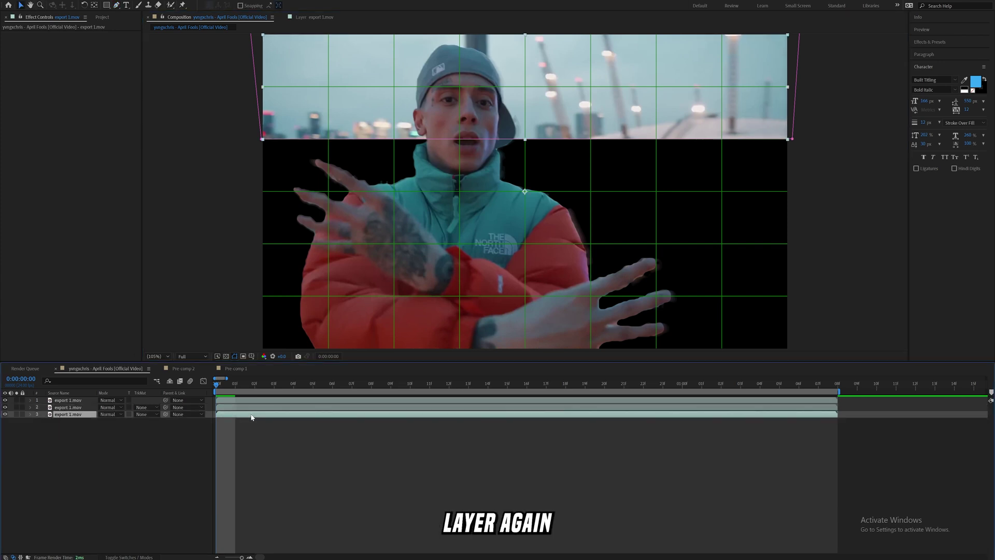
pyautogui.press('m')
pyautogui.press('Delete')
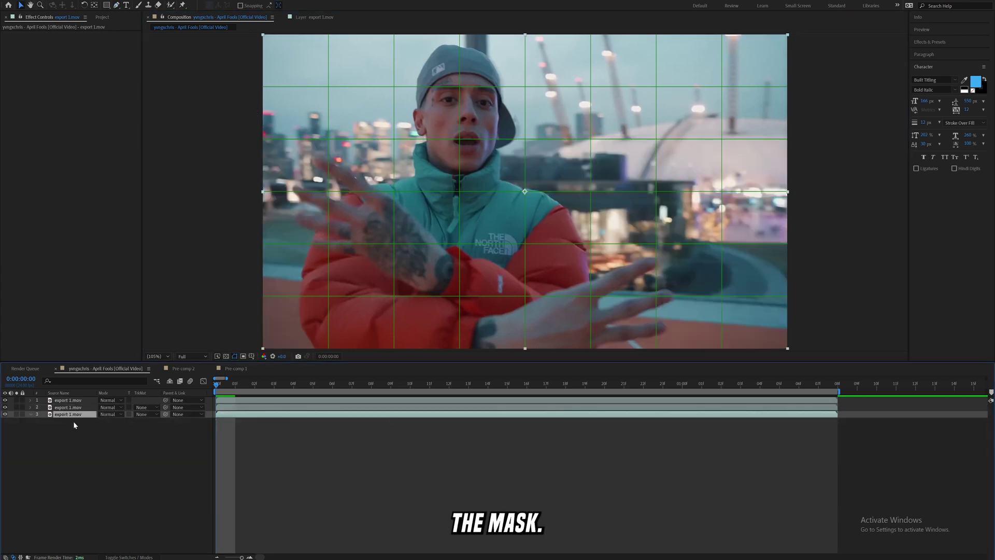
# - Draw a closed Pen mask on the bottom copy around the middle third of the frame, following the grid lines
pyautogui.click(115, 5)
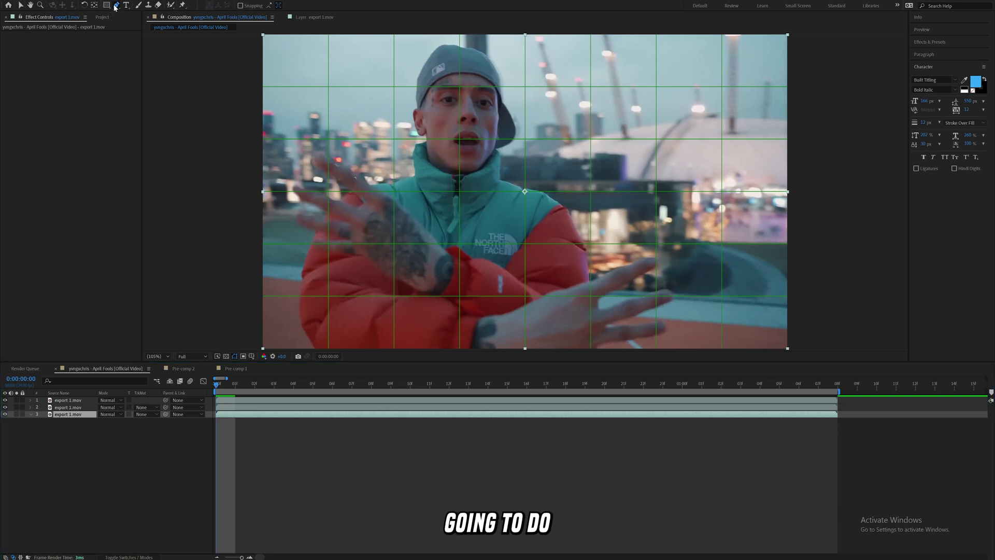
pyautogui.click(255, 244)
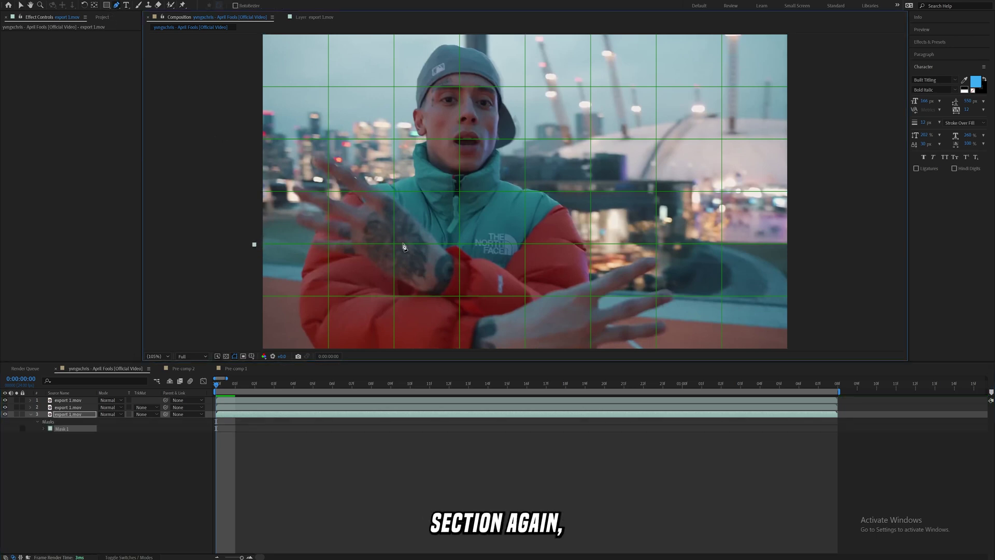
pyautogui.click(252, 139)
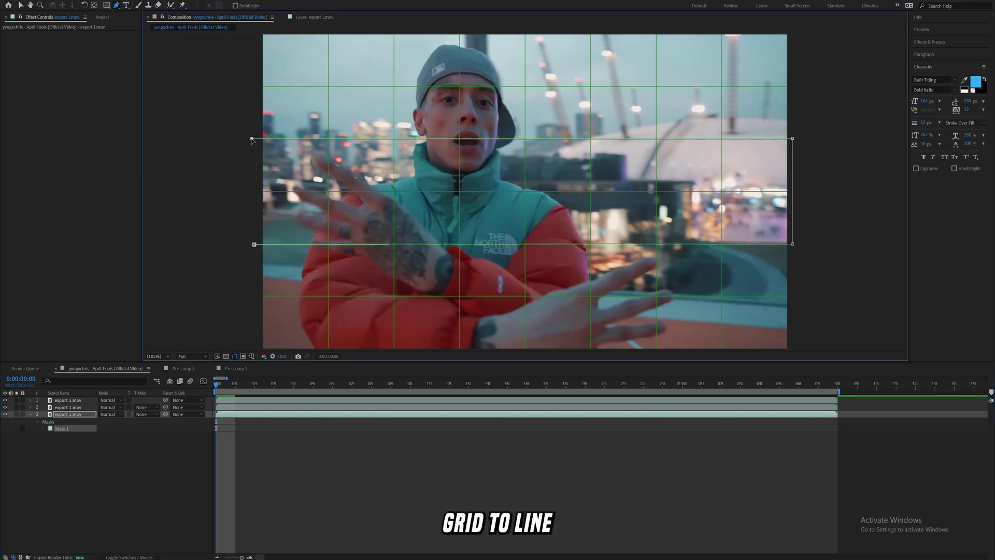
pyautogui.click(254, 245)
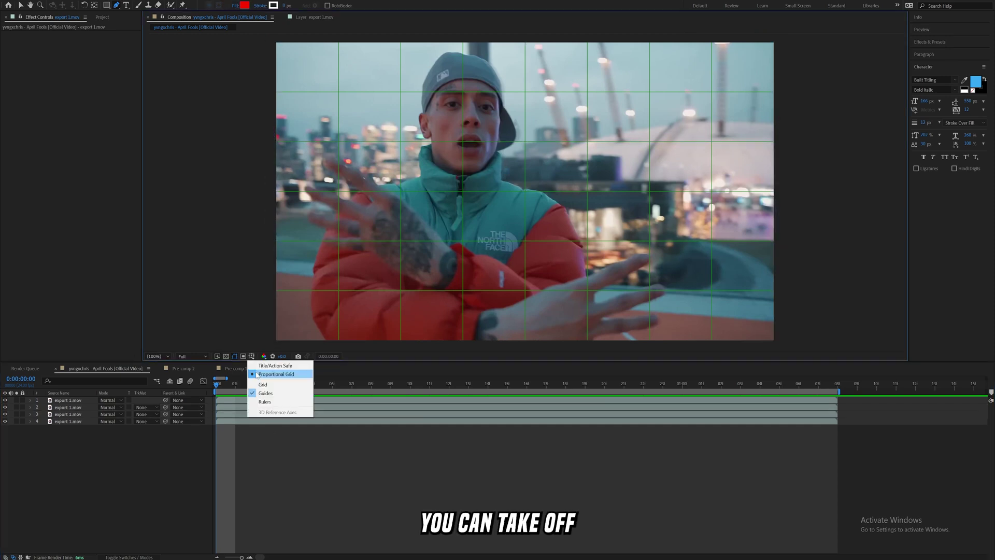
# - Hide the proportional grid and apply the Offset effect to the masked background strip layers
pyautogui.click(270, 370)
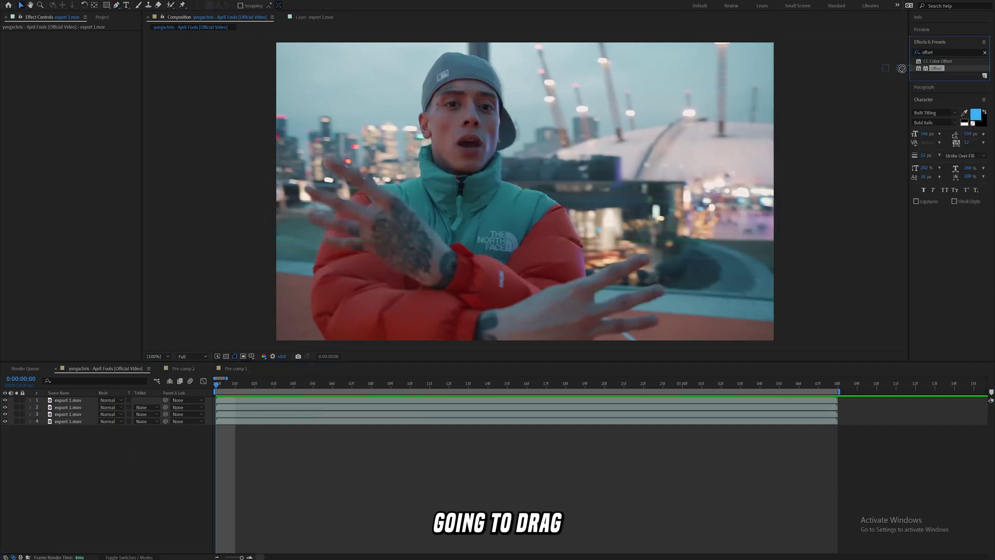
pyautogui.moveTo(933, 68); pyautogui.dragTo(318, 413)
pyautogui.click(318, 409)
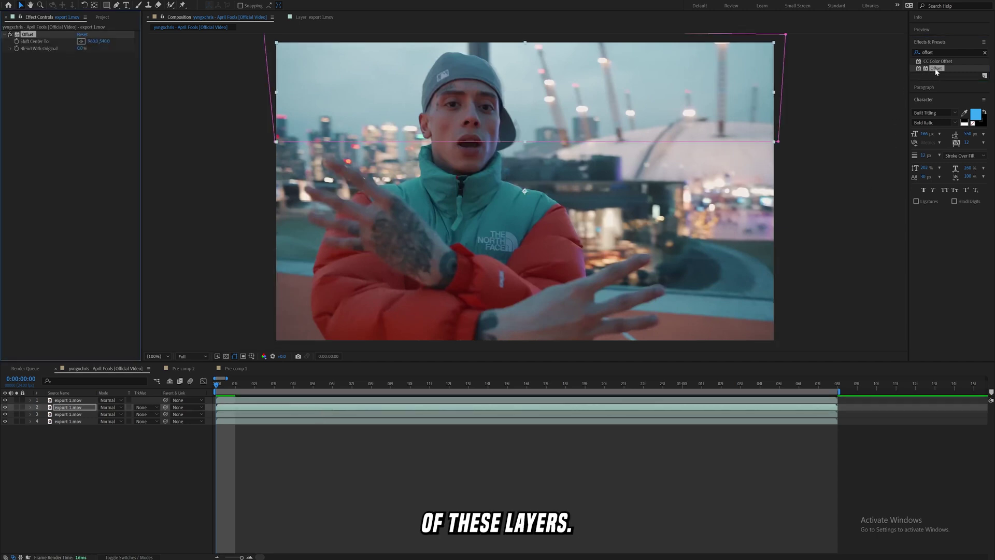
pyautogui.press('space')
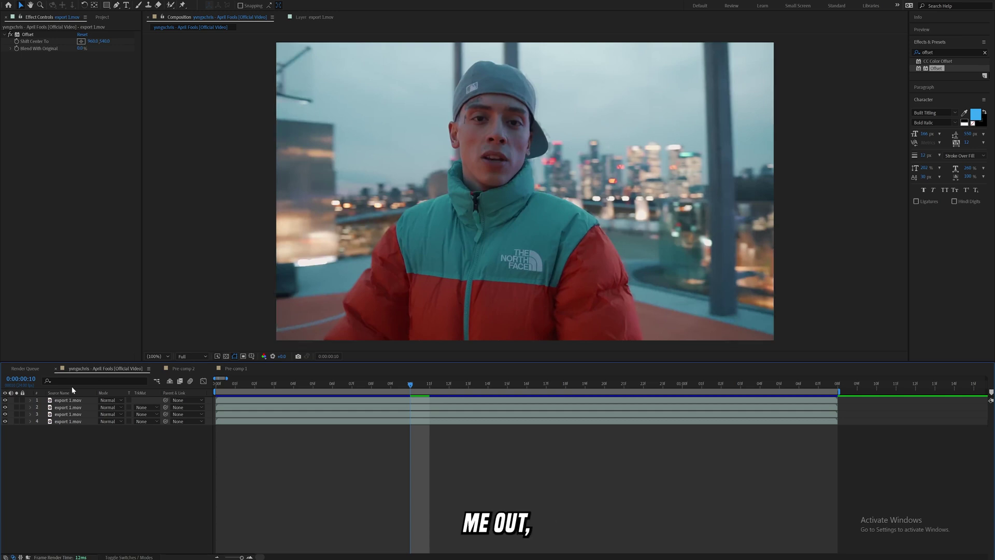
# - Hide the top and middle background strips and keyframe the bottom strip's Shift Center To at frame 10
pyautogui.moveTo(5, 407); pyautogui.dragTo(5, 414)
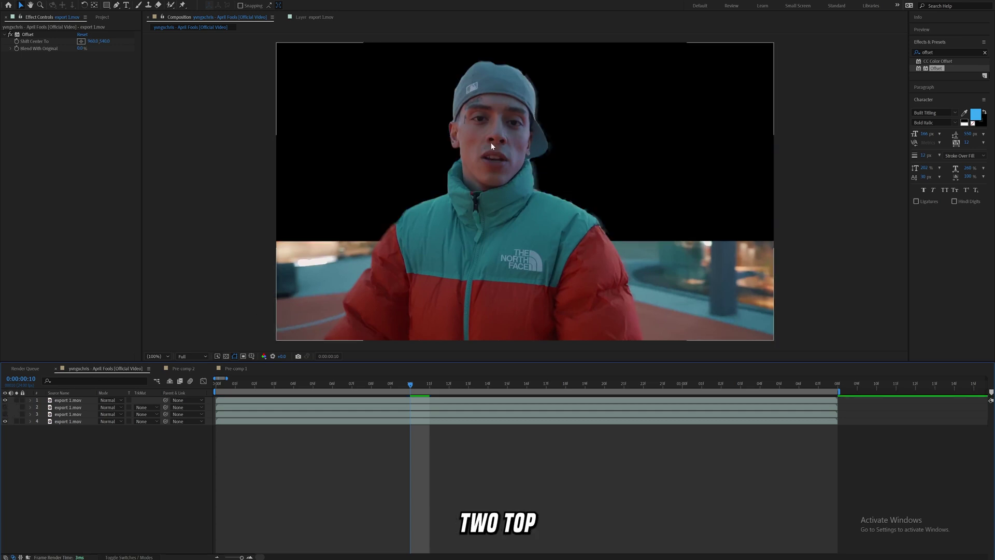
pyautogui.click(30, 421)
pyautogui.click(431, 422)
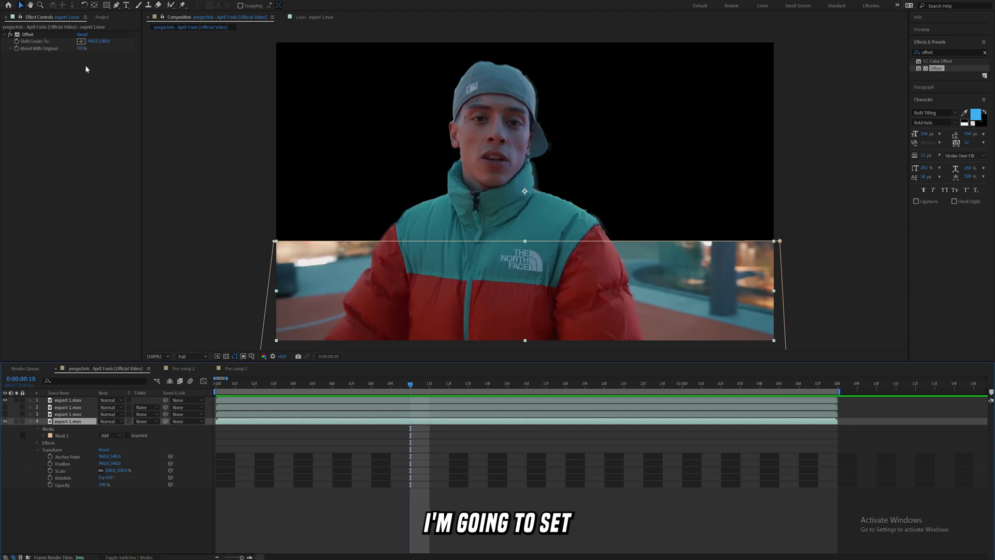
pyautogui.click(17, 41)
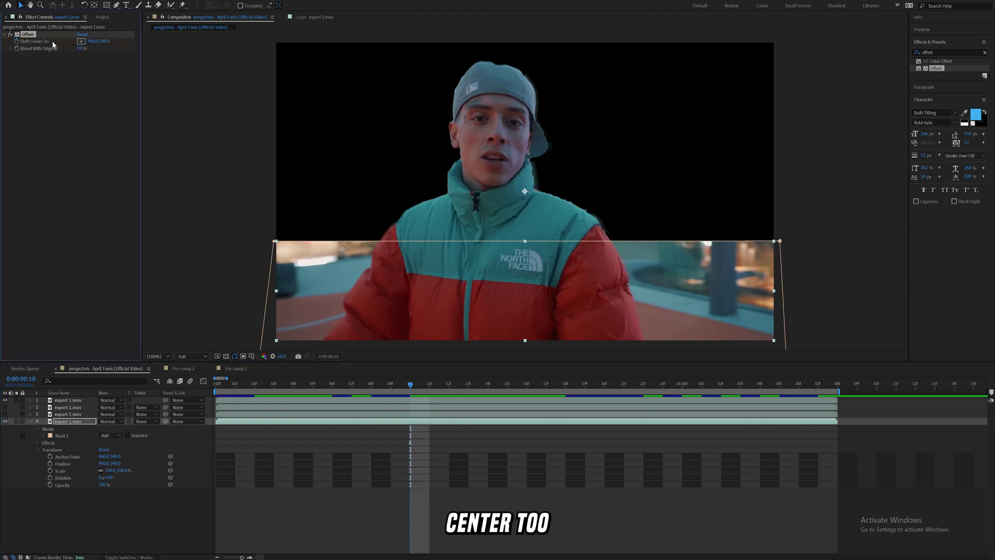
# - Set the bottom strip's Shift Center To to about 2879, 540 at the first frame so the strip wraps around horizontally
pyautogui.click(216, 385)
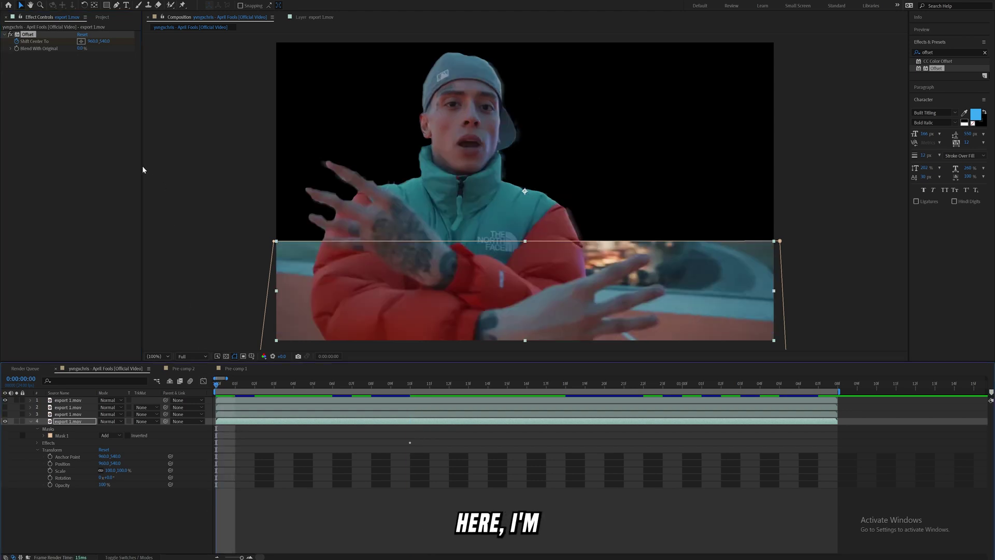
pyautogui.moveTo(91, 41); pyautogui.dragTo(197, 57)
pyautogui.moveTo(89, 43); pyautogui.dragTo(616, 61)
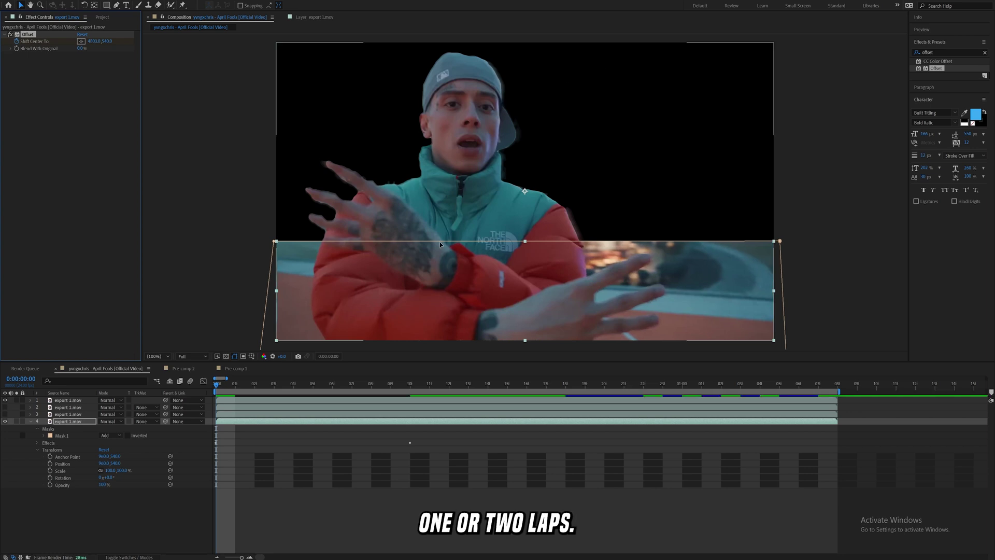
# - Ease the bottom strip's two Shift Center To keyframes and reshape the speed graph to start fast and slow down gradually
pyautogui.moveTo(448, 447); pyautogui.dragTo(205, 474)
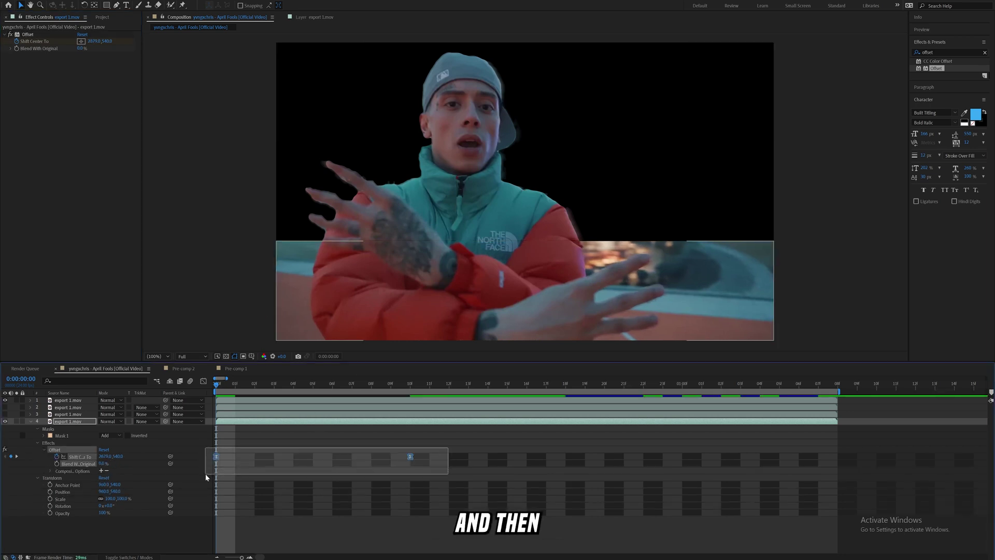
pyautogui.moveTo(455, 445); pyautogui.dragTo(171, 476)
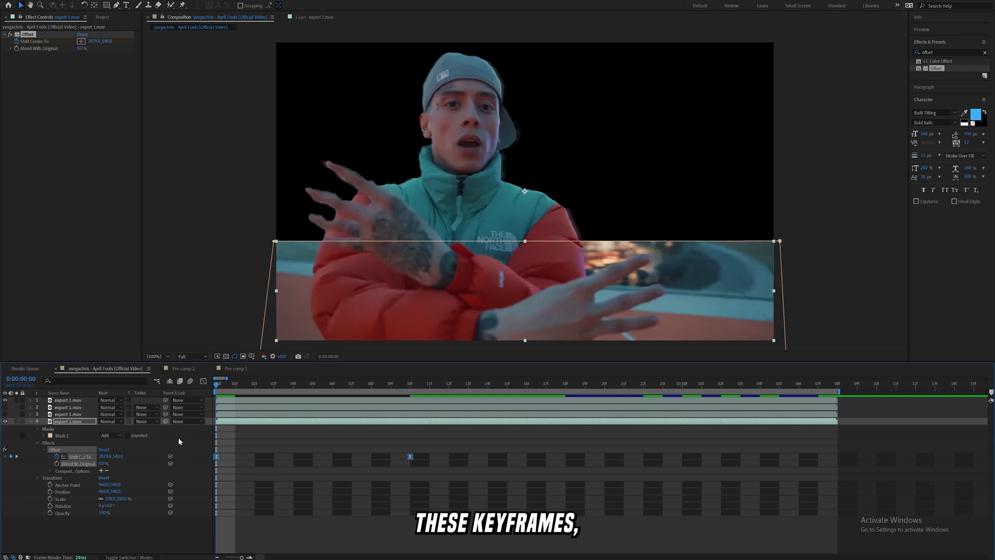
pyautogui.click(203, 382)
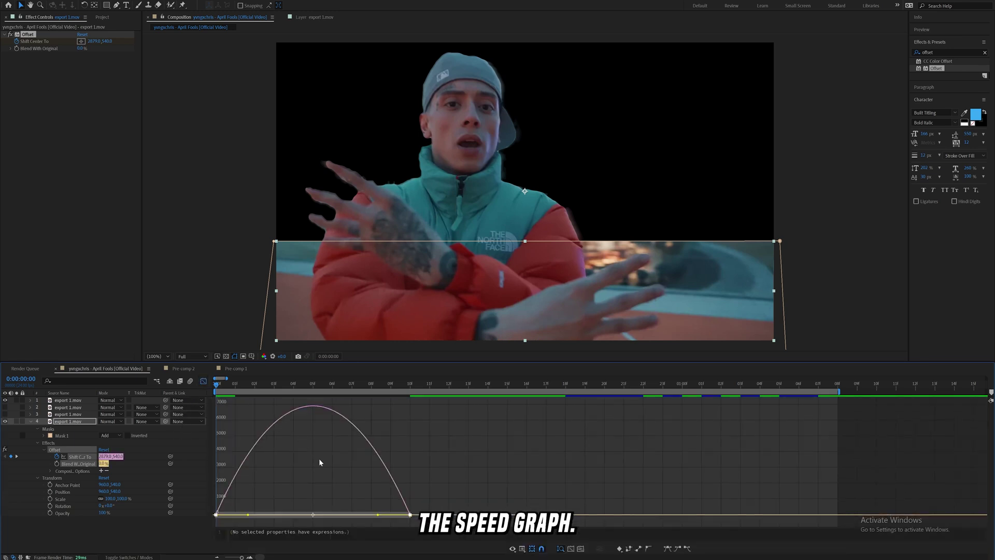
pyautogui.press('v')
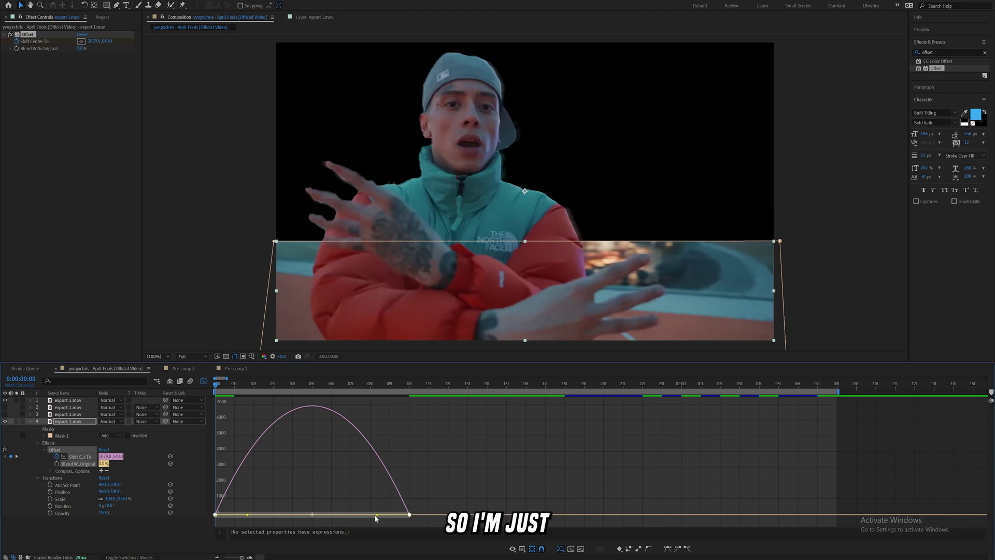
pyautogui.moveTo(375, 517); pyautogui.dragTo(312, 516)
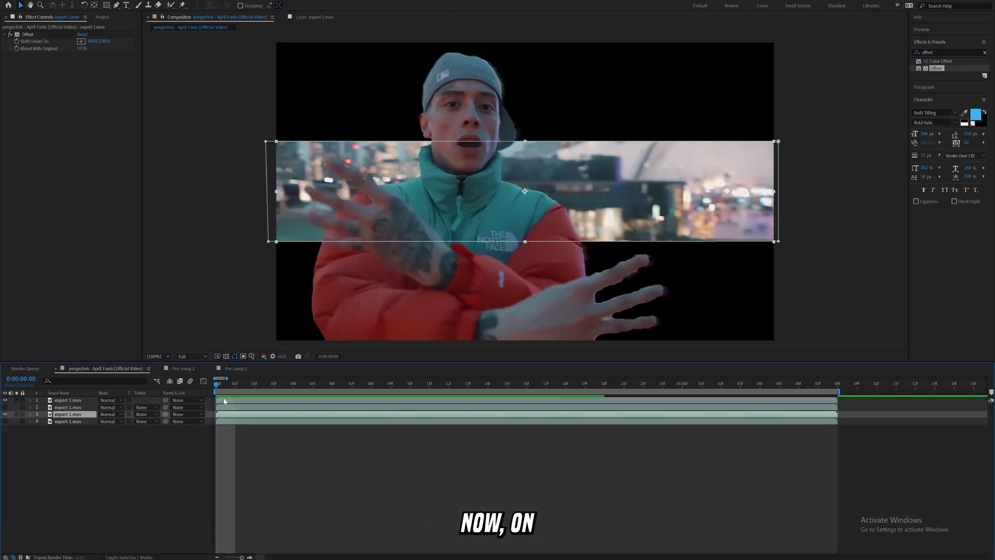
# - Add a Shift Center To keyframe at its default position on the middle strip layer at frame 21
pyautogui.moveTo(222, 397); pyautogui.dragTo(624, 407)
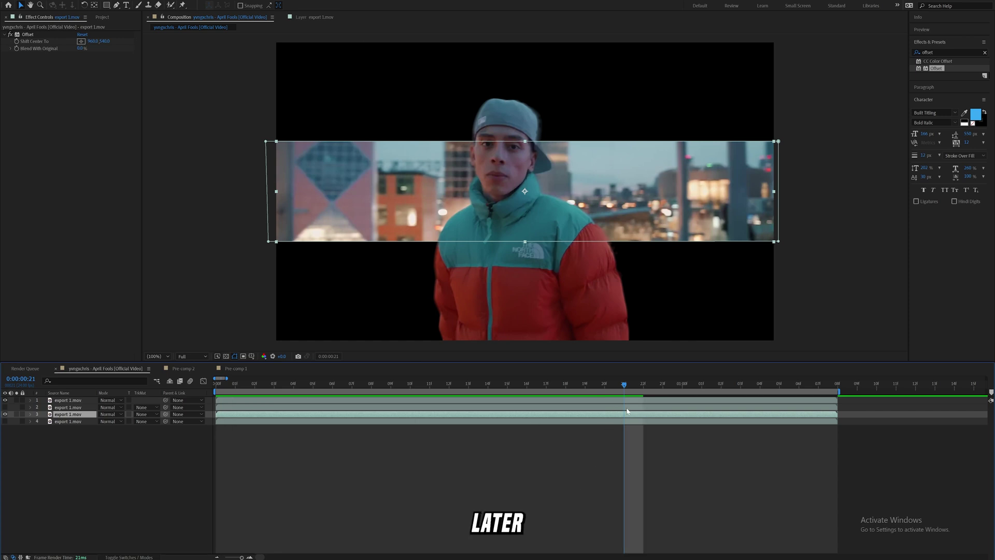
pyautogui.click(29, 414)
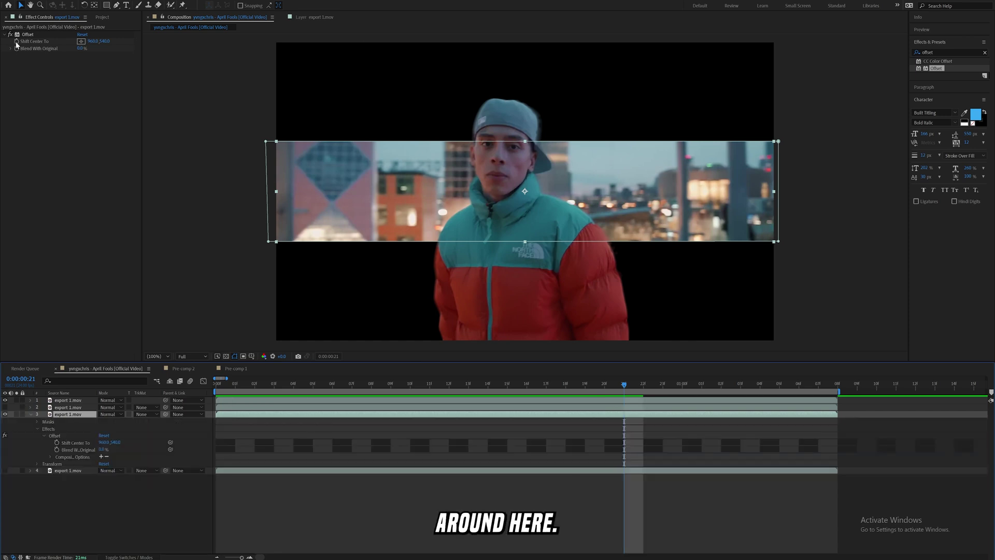
pyautogui.click(17, 41)
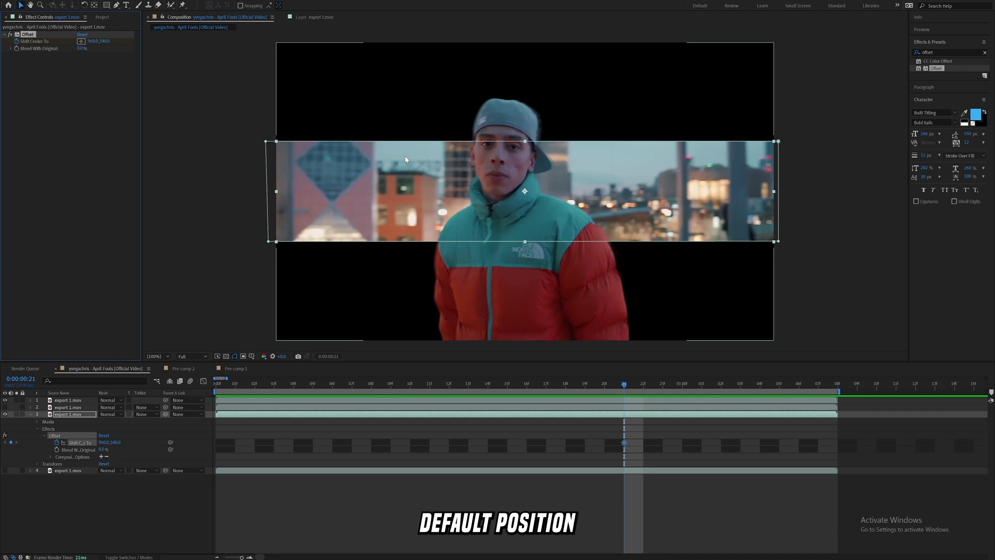
# - Set the middle strip's Shift Center To to -960, 540 at the first frame, shifting it in the opposite direction
pyautogui.press('Home')
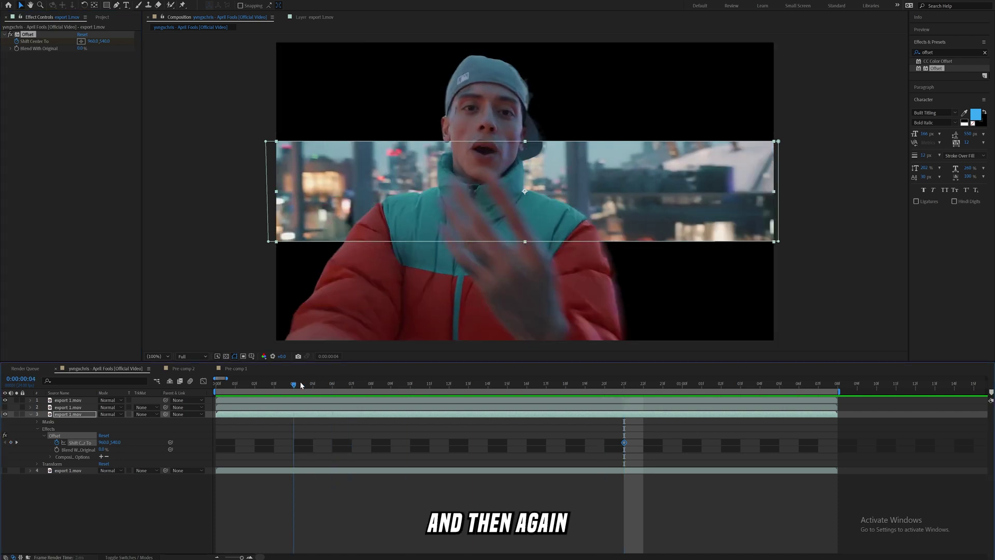
pyautogui.moveTo(98, 41); pyautogui.dragTo(1, 51)
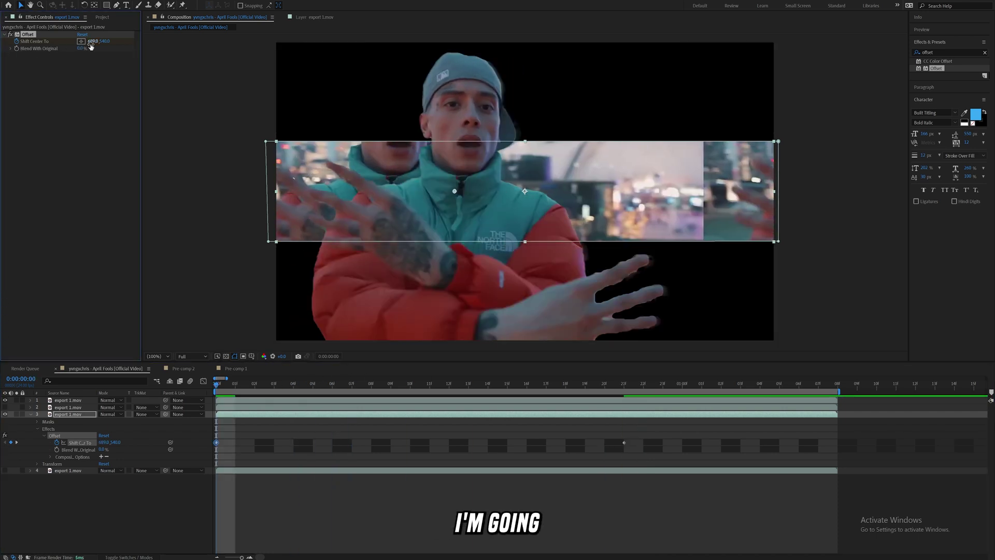
pyautogui.moveTo(91, 42); pyautogui.dragTo(0, 67)
pyautogui.moveTo(95, 42); pyautogui.dragTo(11, 69)
# - Ease the middle strip's Shift Center To keyframes and shape their speed curve to peak early and taper off slowly
pyautogui.moveTo(230, 434); pyautogui.dragTo(212, 447)
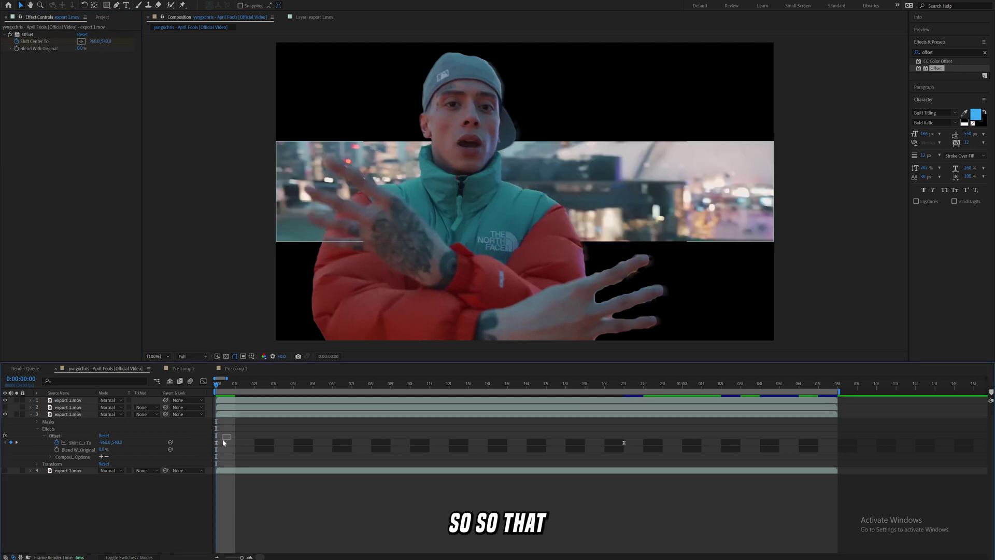
pyautogui.moveTo(668, 435); pyautogui.dragTo(137, 460)
pyautogui.click(203, 381)
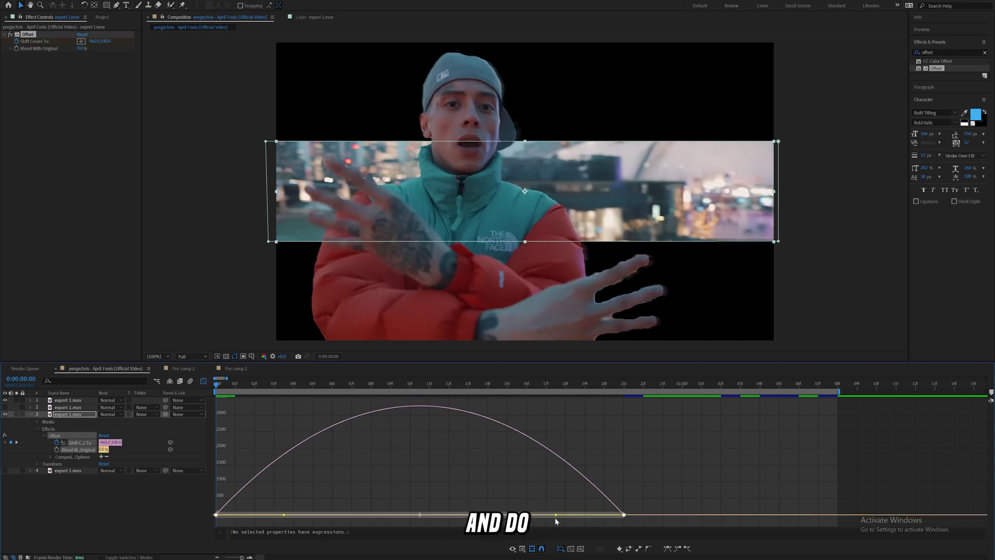
pyautogui.moveTo(556, 515); pyautogui.dragTo(417, 515)
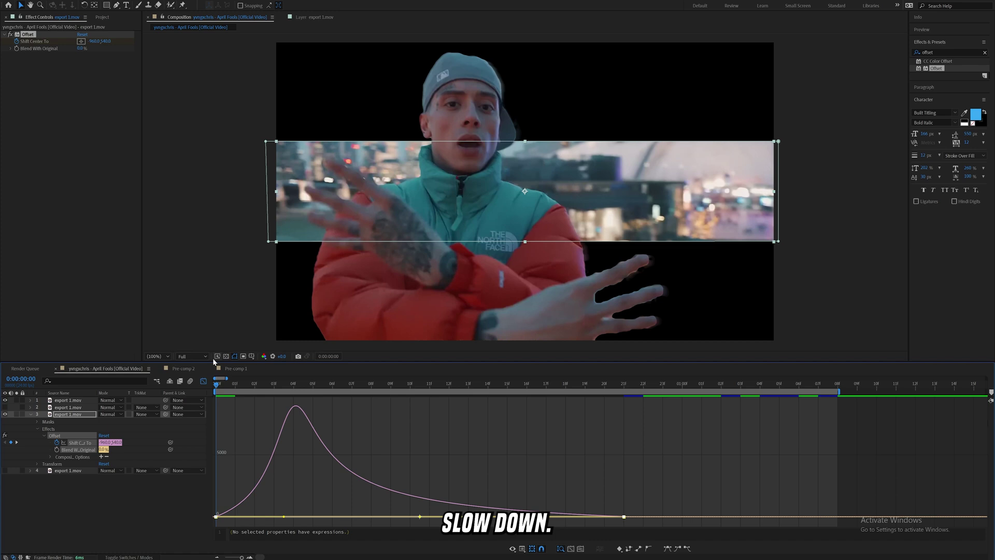
pyautogui.click(204, 381)
# - Set the top strip's Shift Center To to about 2874, 540 at frame 10
pyautogui.click(228, 410)
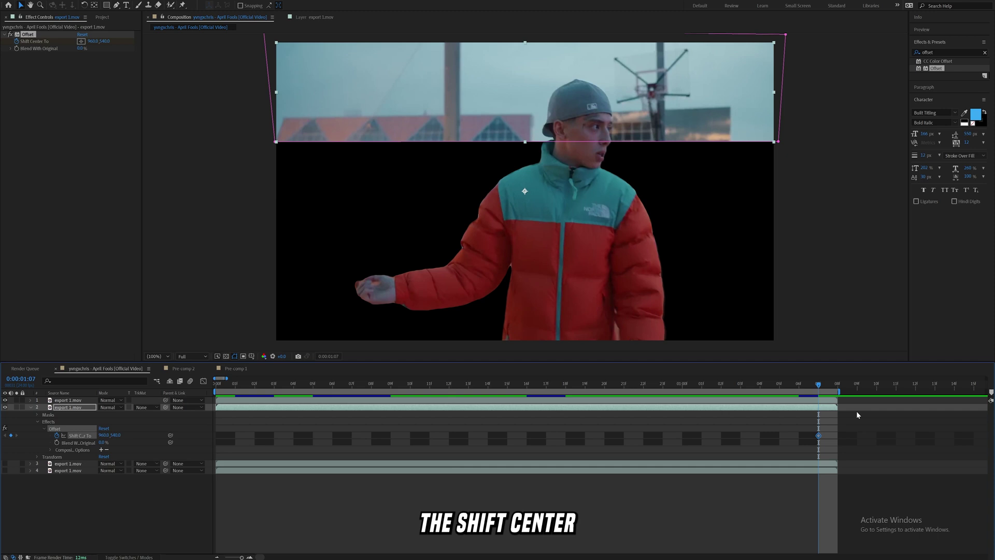
pyautogui.moveTo(600, 385); pyautogui.dragTo(410, 384)
pyautogui.click(427, 414)
pyautogui.click(430, 408)
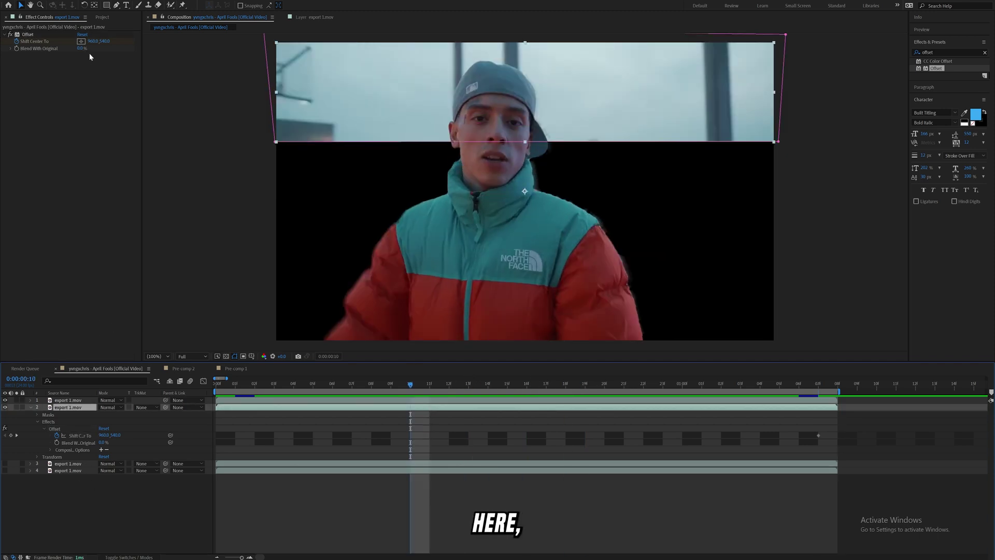
pyautogui.moveTo(525, 191); pyautogui.dragTo(888, 191)
pyautogui.moveTo(664, 46); pyautogui.dragTo(844, 53)
# - Shape the top strip's eased Shift Center To speed curve to peak early, and move its first keyframe to the first frame
pyautogui.moveTo(385, 422); pyautogui.dragTo(873, 450)
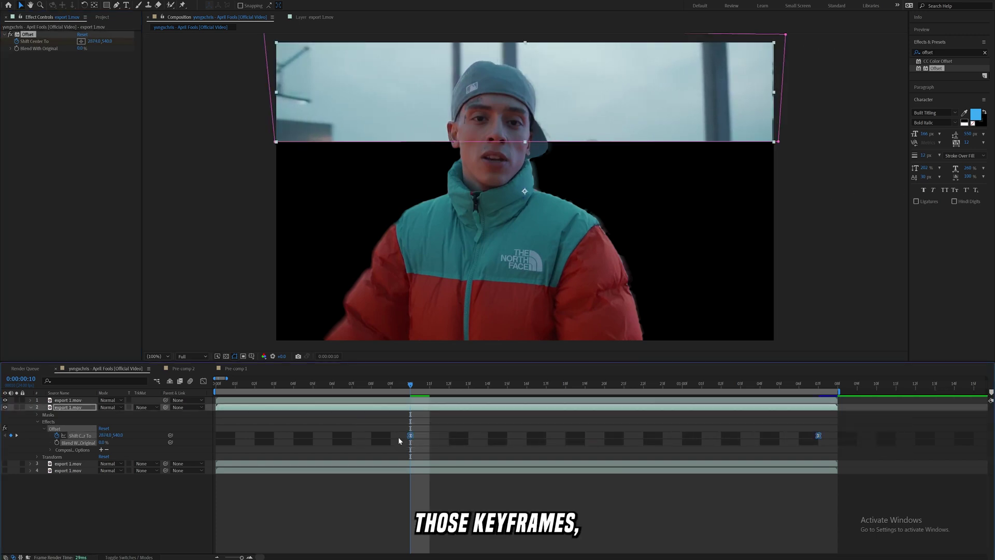
pyautogui.click(203, 382)
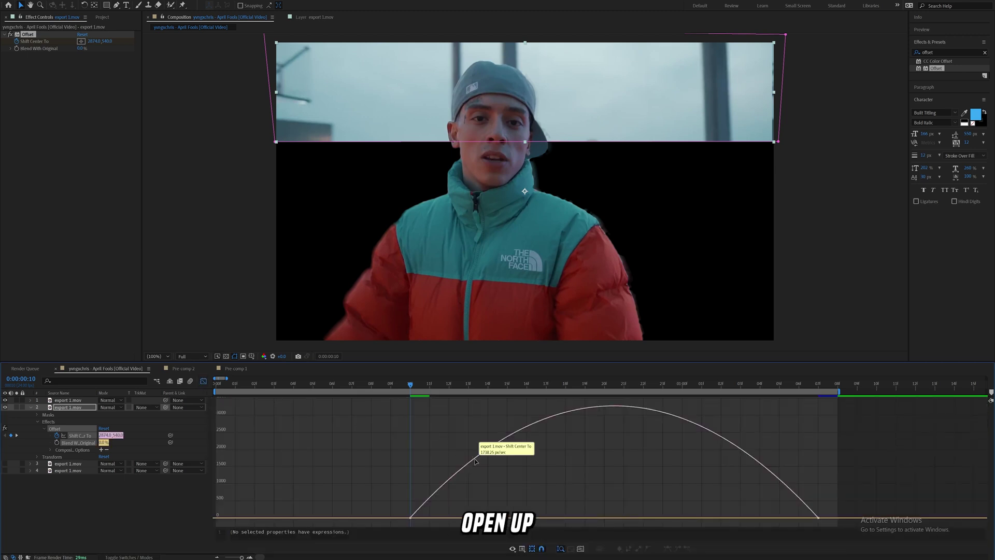
pyautogui.moveTo(751, 517); pyautogui.dragTo(611, 516)
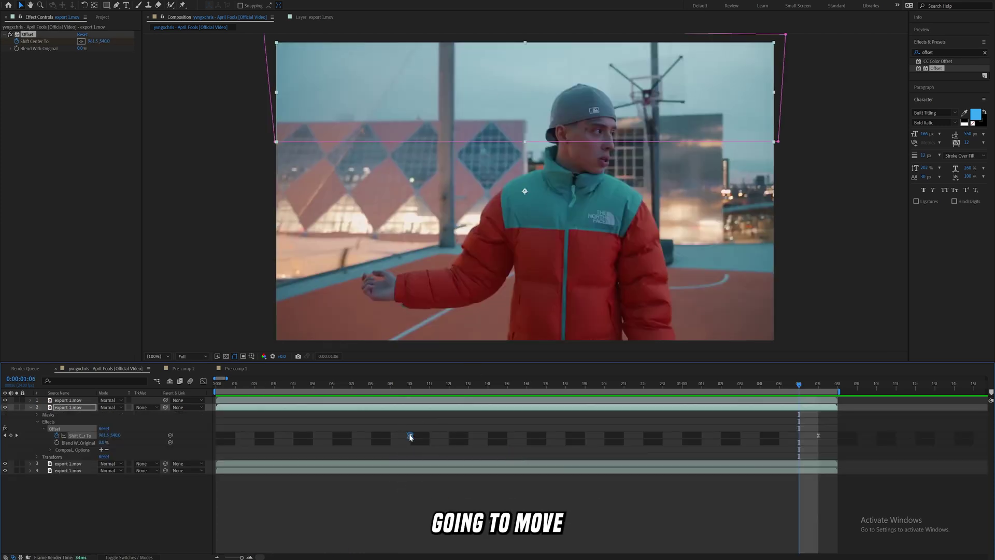
pyautogui.moveTo(390, 435); pyautogui.dragTo(238, 440)
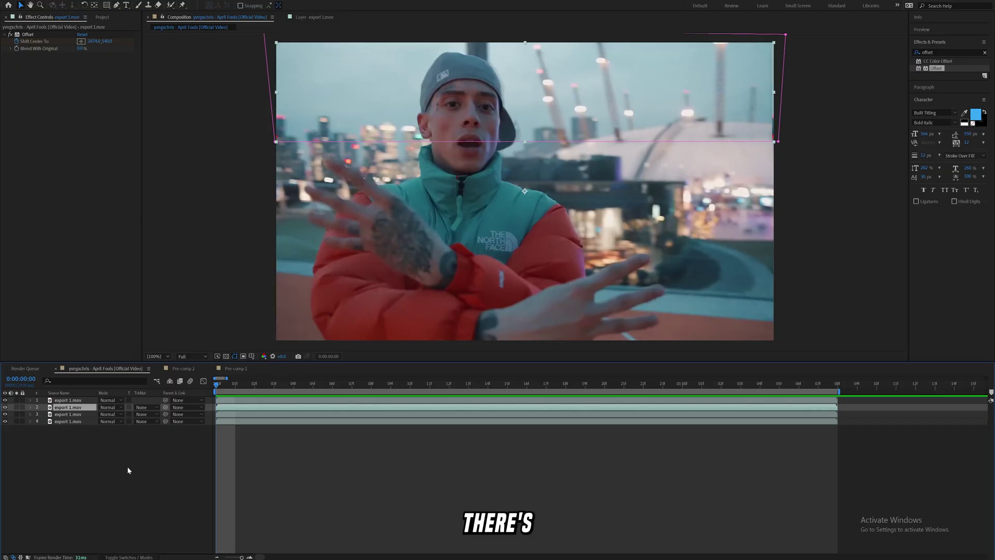
# - Apply the Directional Blur effect to the three background strip layers
pyautogui.press('F4')
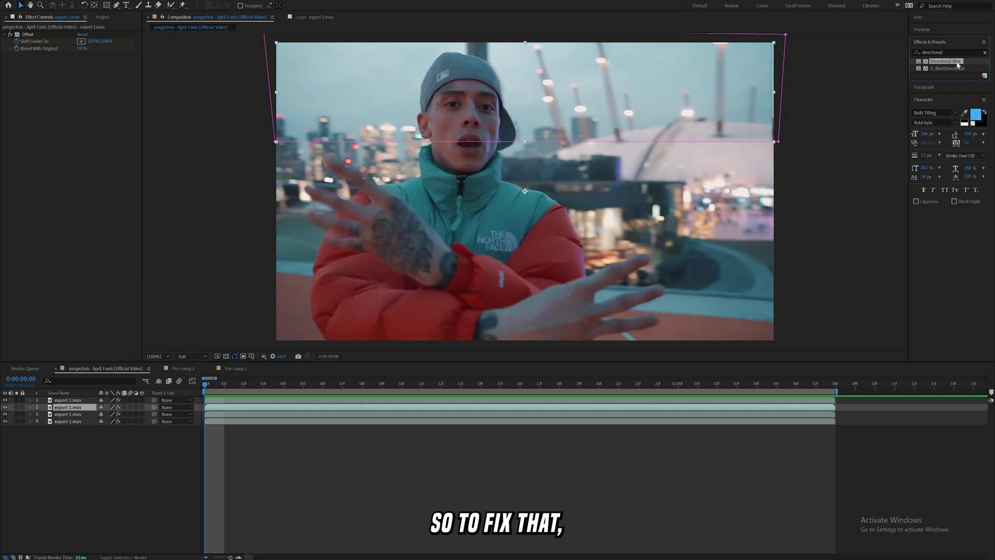
pyautogui.moveTo(958, 64); pyautogui.dragTo(310, 410)
pyautogui.click(311, 414)
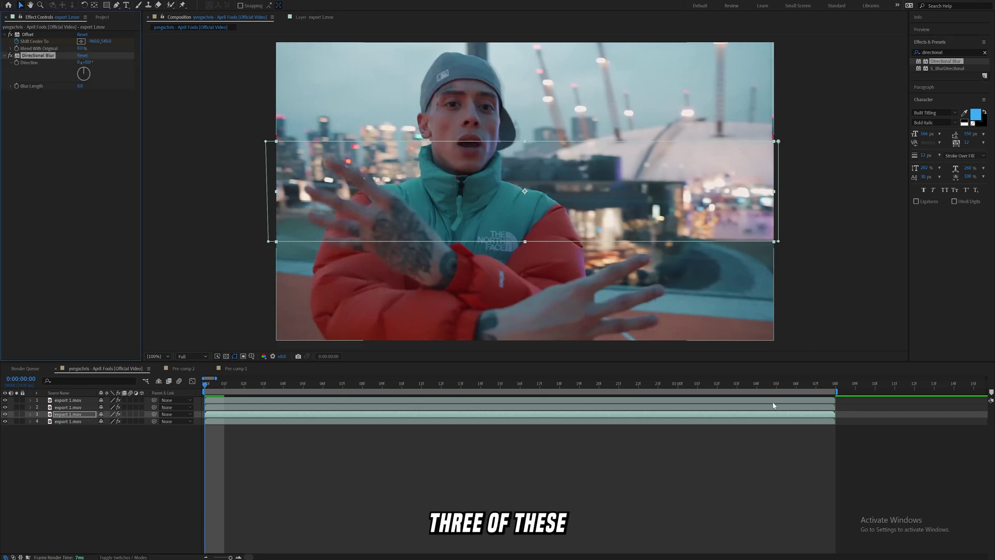
pyautogui.click(771, 420)
pyautogui.doubleClick(959, 62)
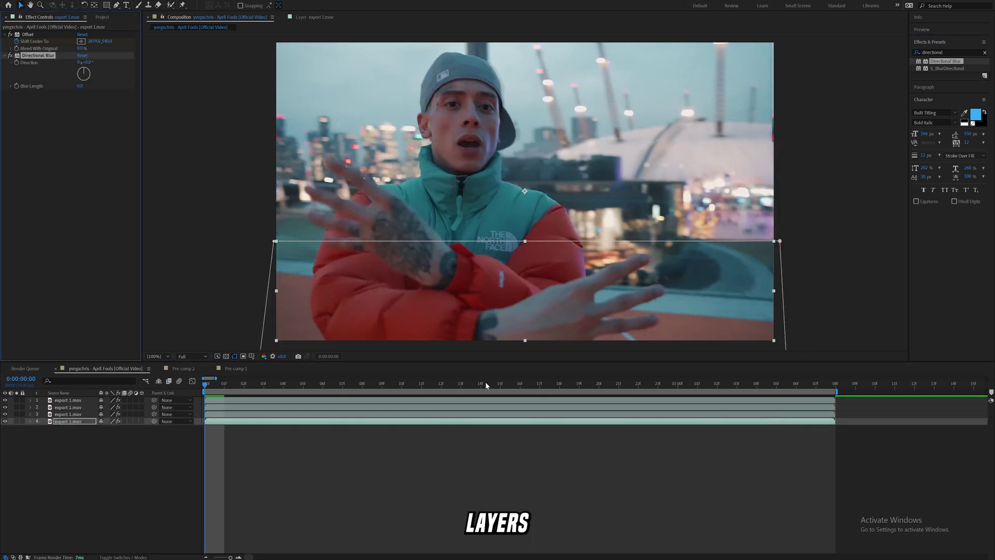
# - Set the Directional Blur direction on the bottom strip layer to 90°
pyautogui.click(458, 421)
pyautogui.click(86, 62)
pyautogui.write('9')
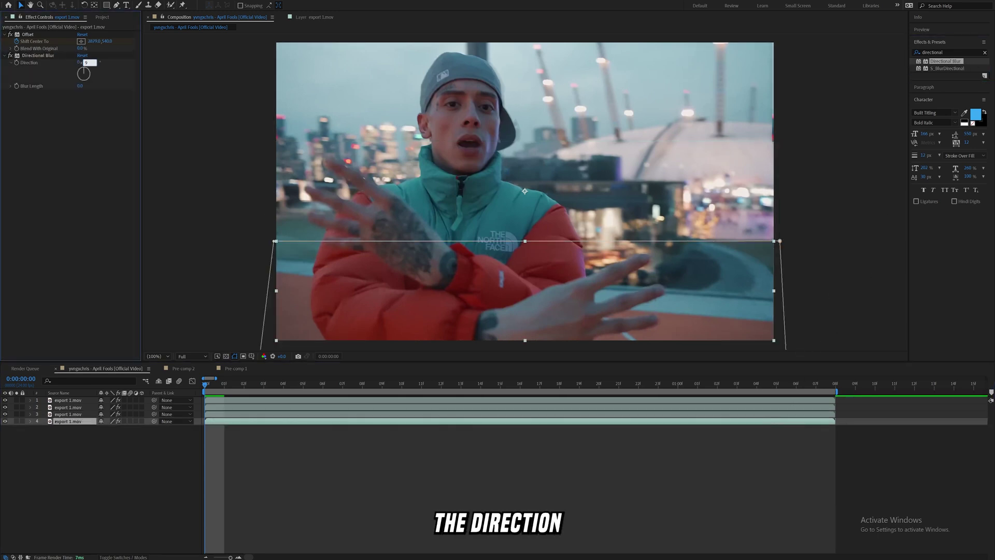
pyautogui.write('0')
pyautogui.press('Return')
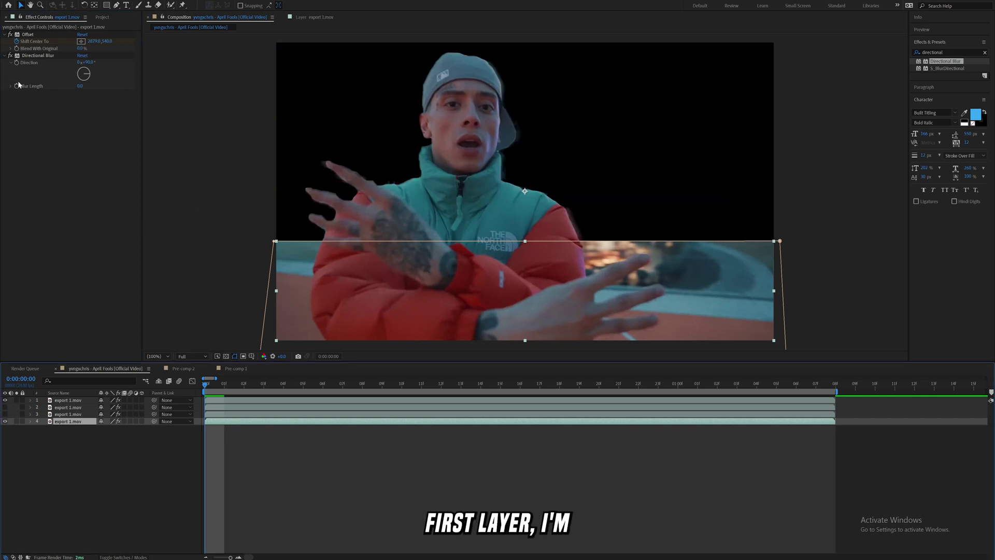
# - Keyframe the bottom strip's Blur Length from about 30 at the first frame to 0 at frame 14
pyautogui.click(21, 87)
pyautogui.click(81, 86)
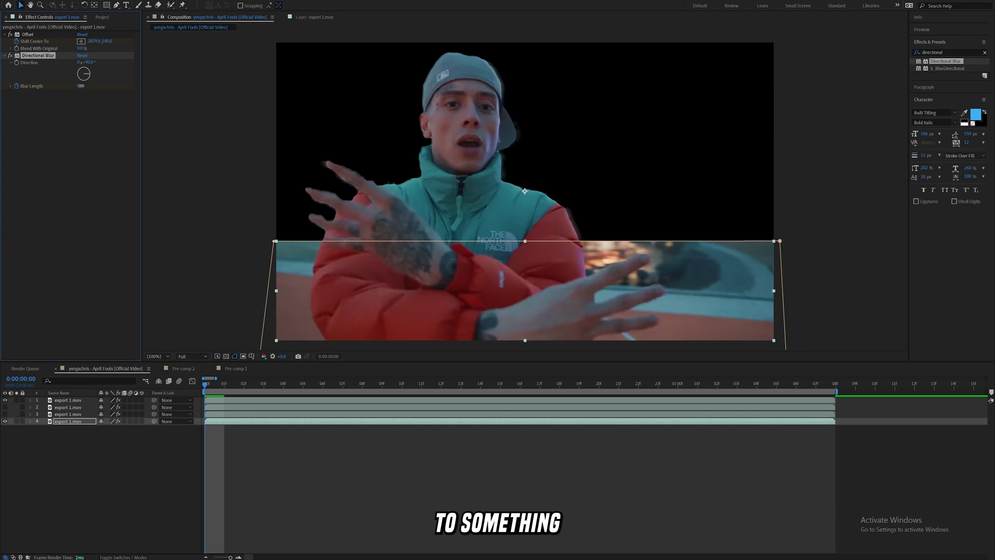
pyautogui.write('20')
pyautogui.press('Return')
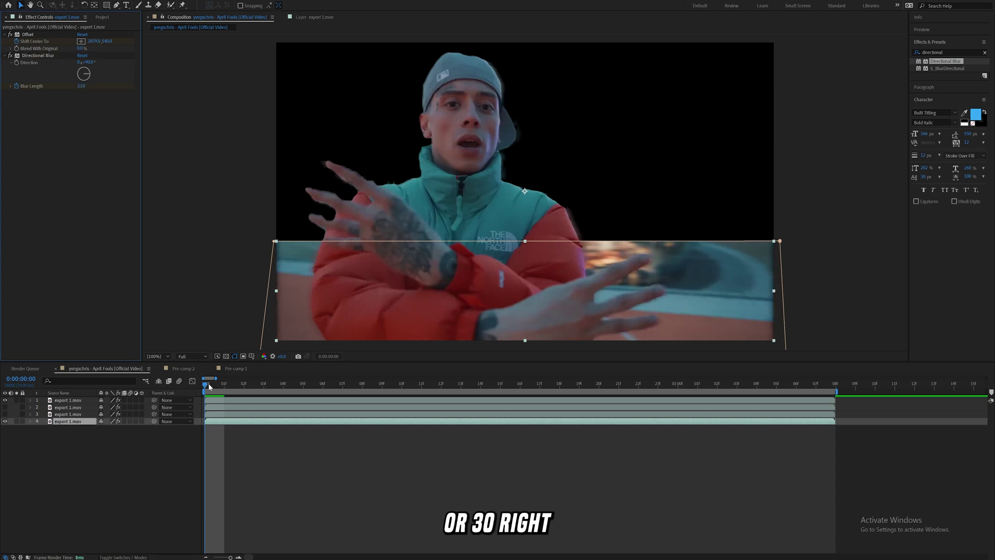
pyautogui.moveTo(207, 386); pyautogui.dragTo(485, 392)
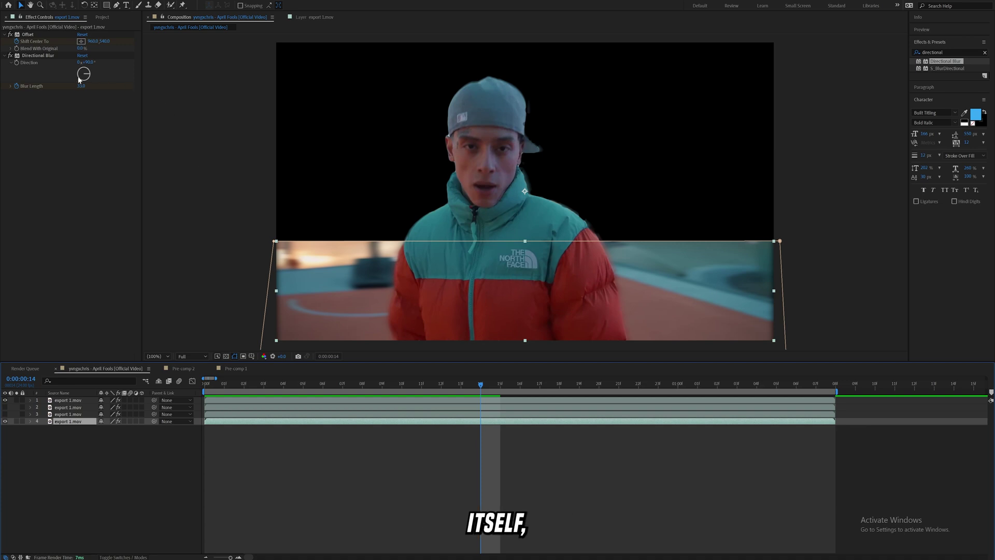
pyautogui.moveTo(80, 87); pyautogui.dragTo(58, 172)
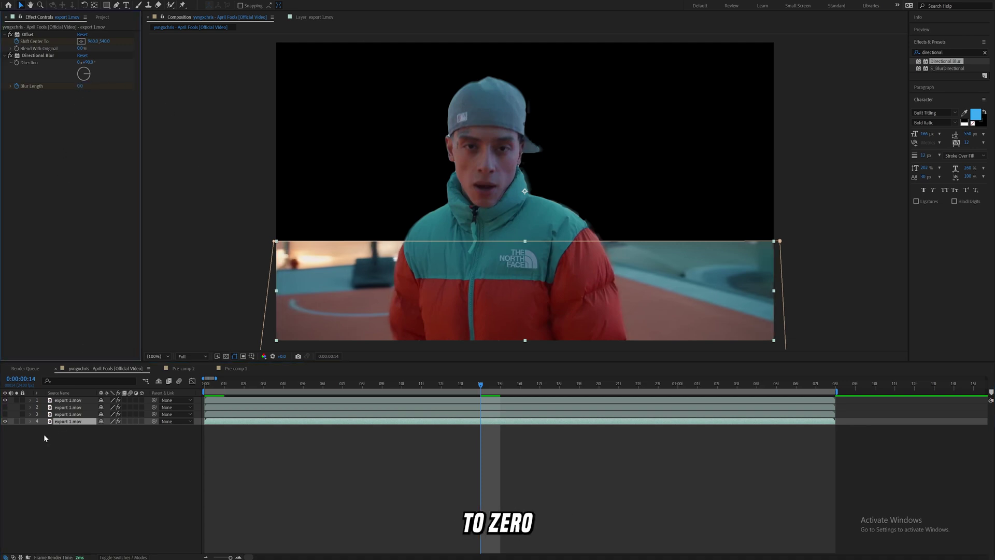
# - Ease the bottom strip's Blur Length keyframes and shape their speed curve to change fast early and taper off slowly
pyautogui.click(30, 421)
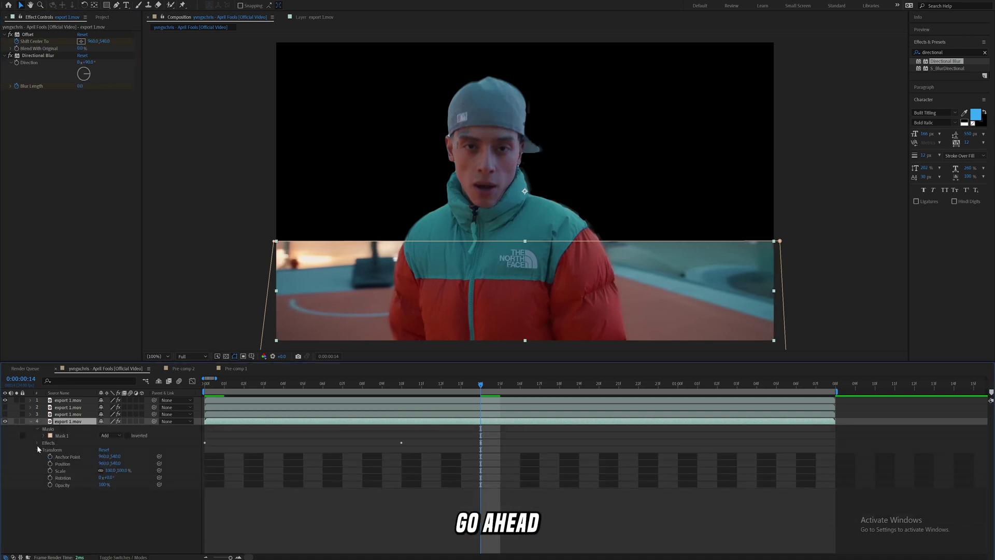
pyautogui.click(37, 443)
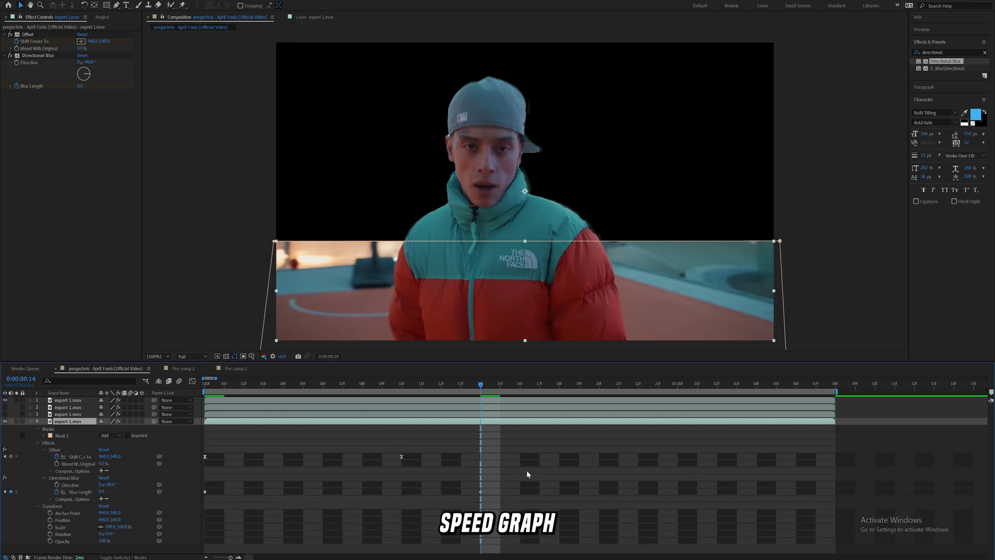
pyautogui.moveTo(526, 473); pyautogui.dragTo(159, 519)
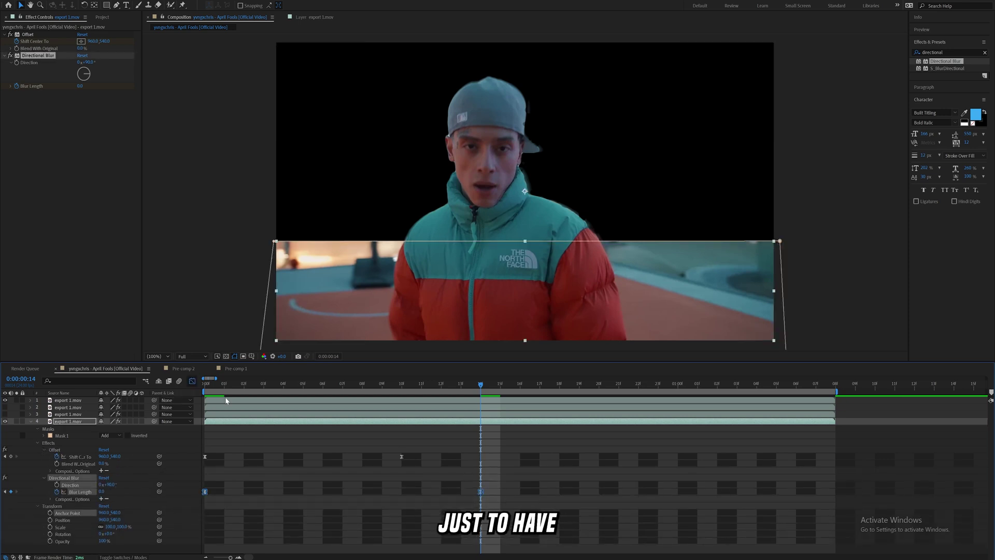
pyautogui.click(192, 381)
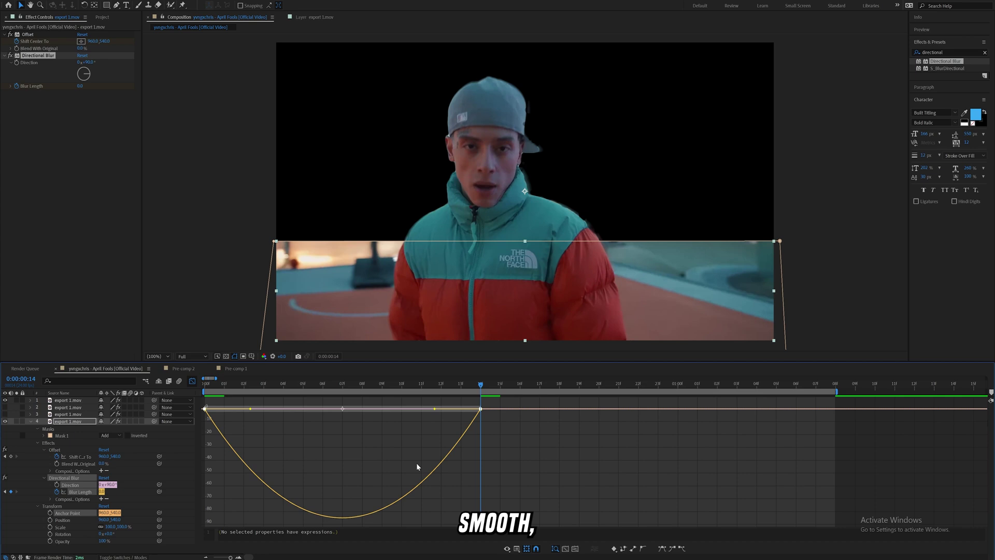
pyautogui.moveTo(434, 409); pyautogui.dragTo(160, 395)
pyautogui.moveTo(481, 408); pyautogui.dragTo(563, 407)
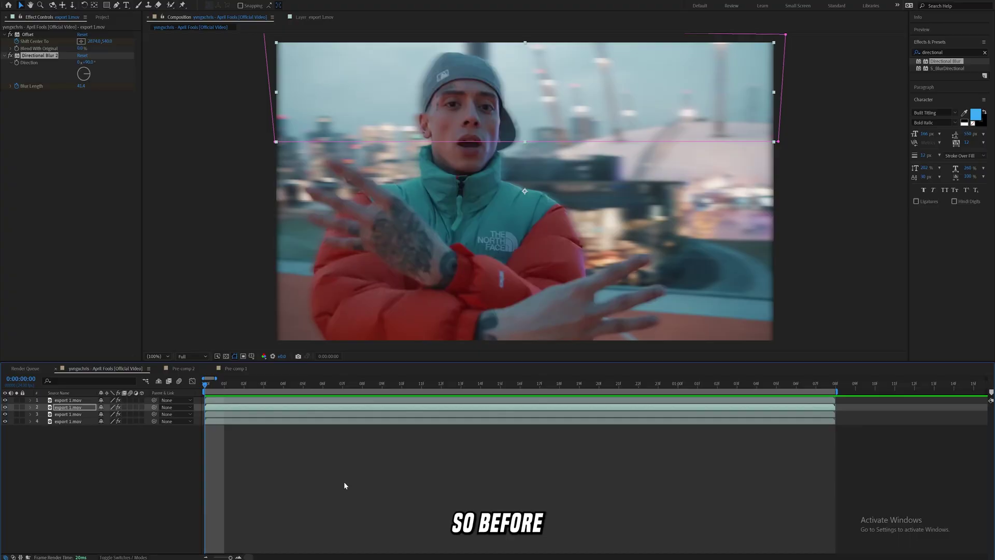
# - Preview the blurred strip animation from the first frame
pyautogui.click(347, 483)
pyautogui.press('space')
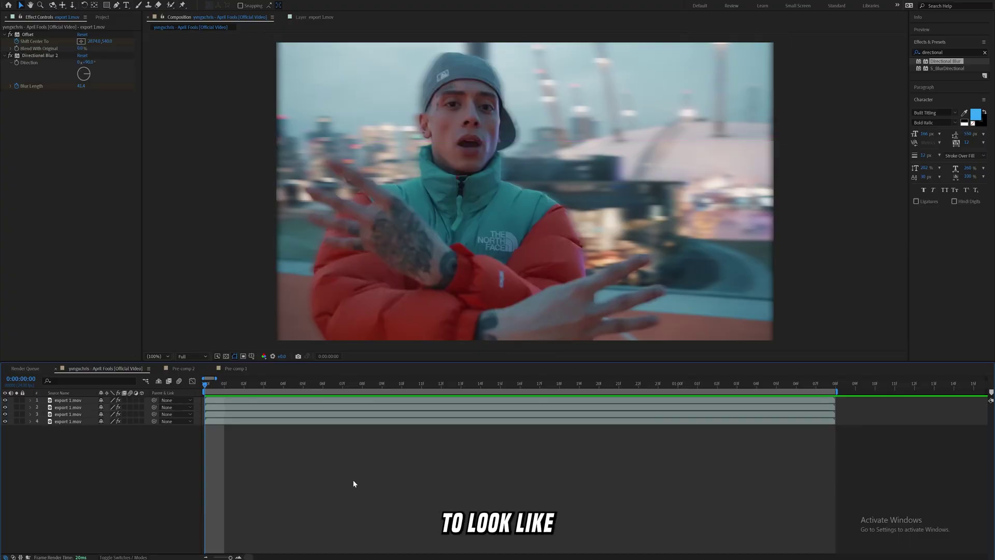
pyautogui.press('space')
# - Pre-compose the three background strip layers beneath the performer layer
pyautogui.click(47, 407)
pyautogui.keyDown('shift'); pyautogui.click(50, 421); pyautogui.keyUp('shift')
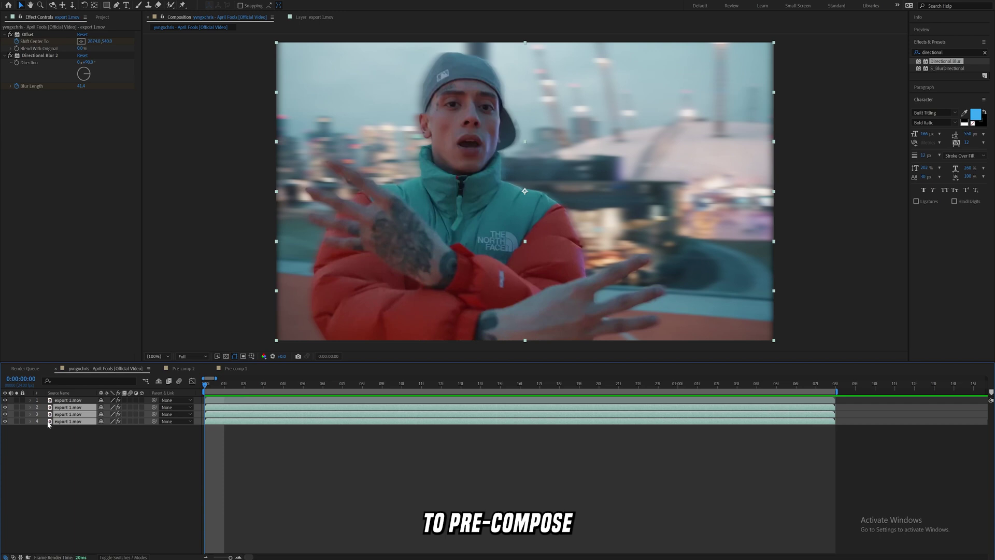
pyautogui.hotkey('ctrl', 'shift', 'c')
pyautogui.click(514, 330)
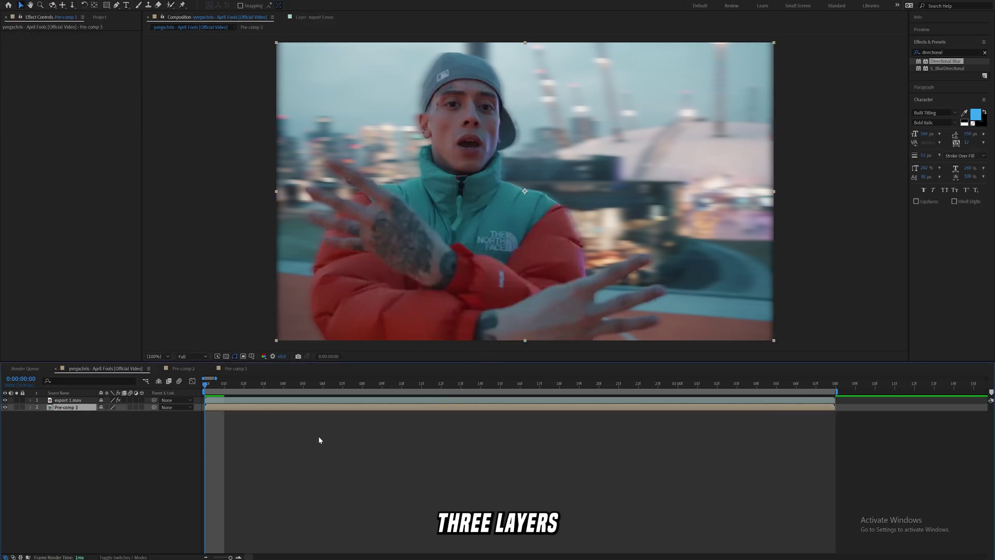
# - Apply a Directional Blur effect to the pre-composed background strips
pyautogui.click(318, 386)
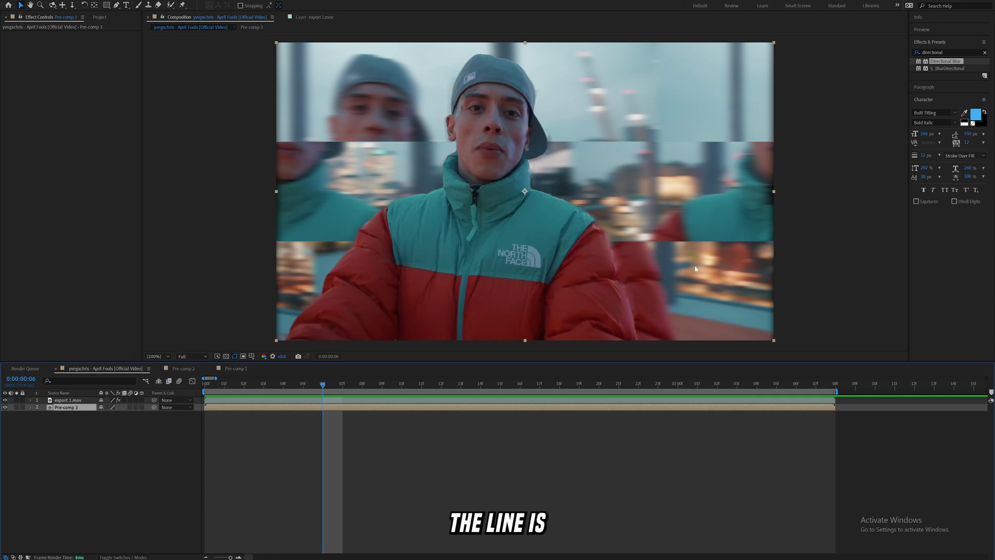
pyautogui.hotkey('ctrl', 'space')
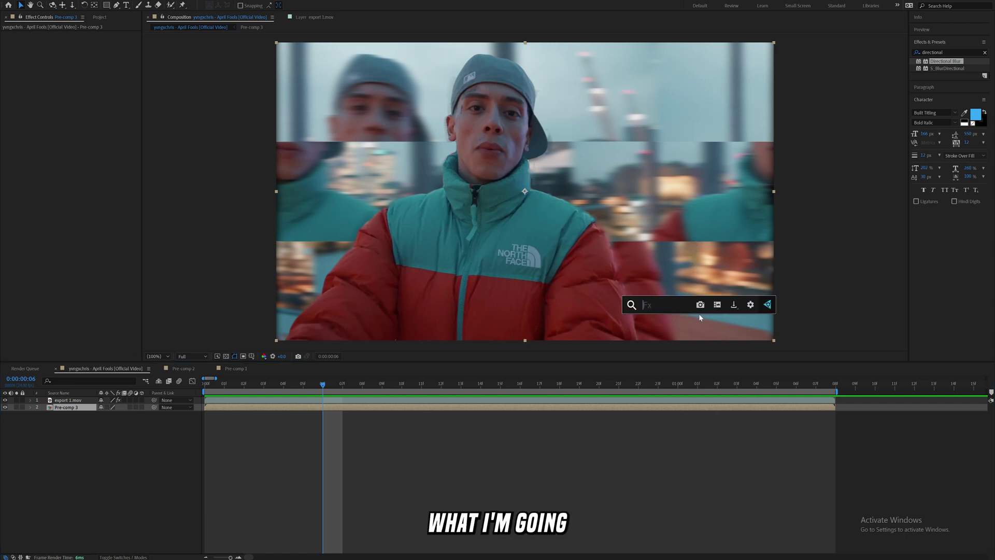
pyautogui.write('dire')
pyautogui.press('Return')
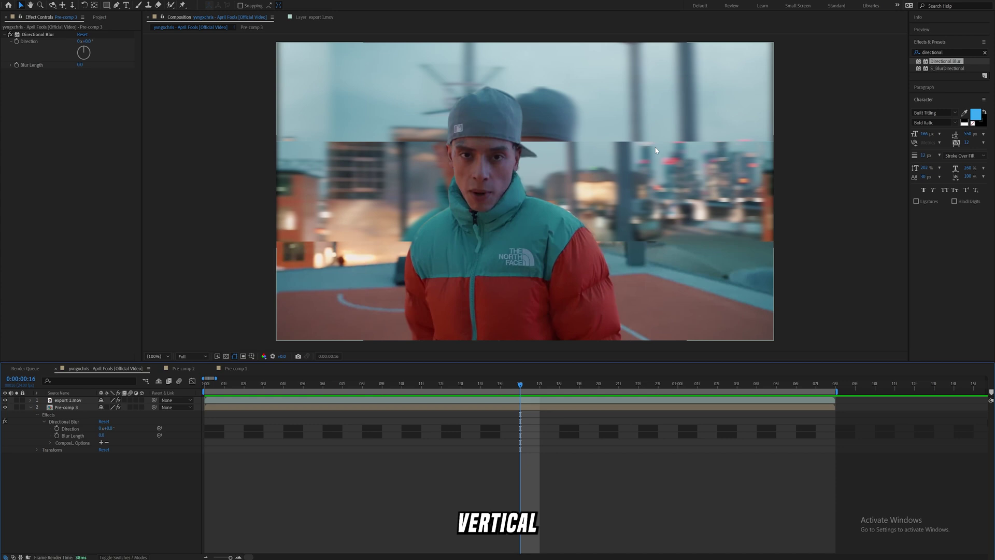
# - Set the background pre-comp's Blur Length to 4 and keyframe it at frame 20
pyautogui.press('Home')
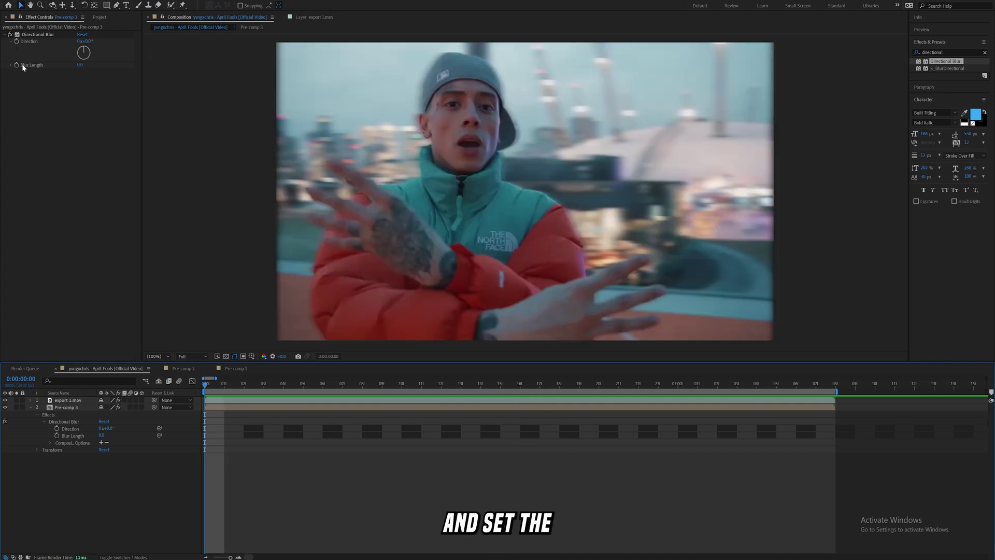
pyautogui.click(595, 384)
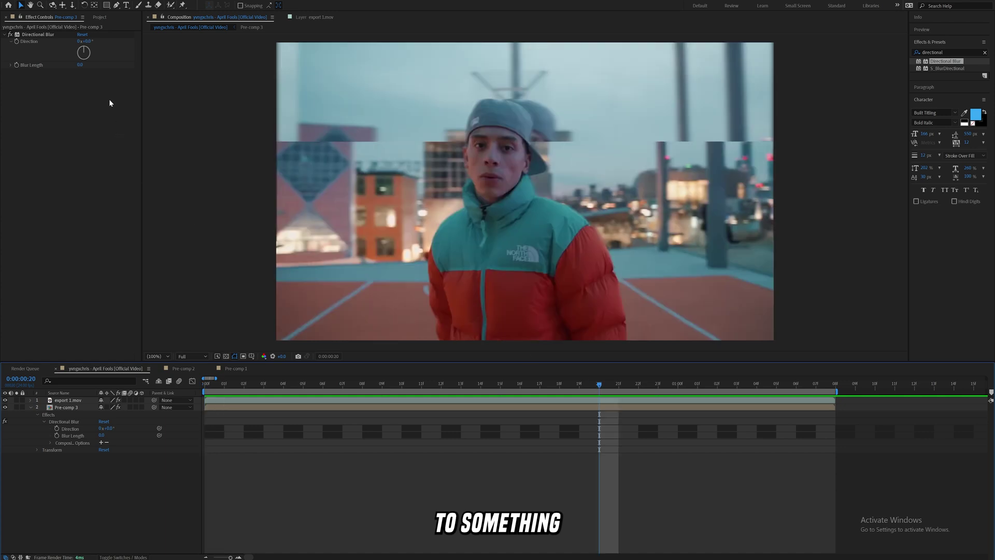
pyautogui.moveTo(82, 64); pyautogui.dragTo(83, 64)
pyautogui.click(22, 73)
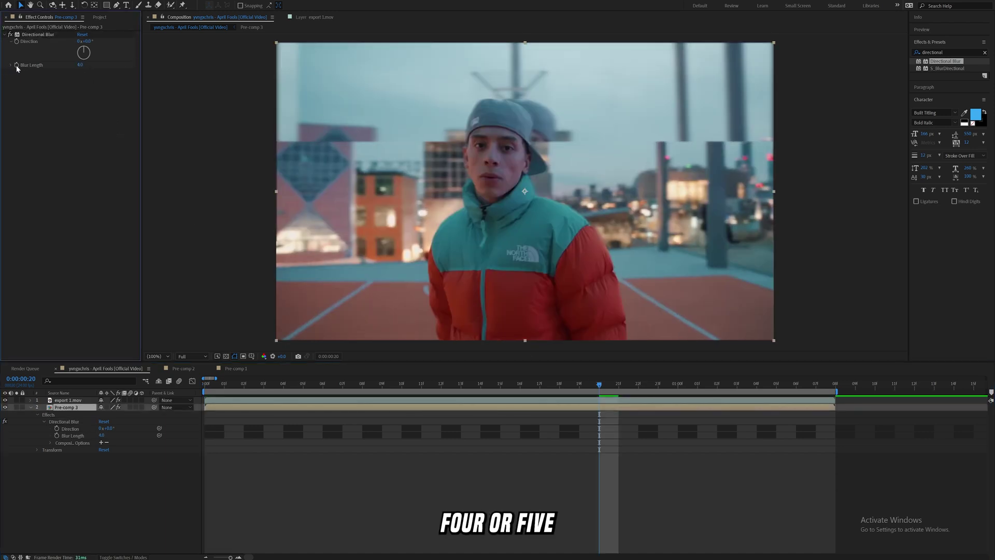
pyautogui.click(17, 64)
pyautogui.press('space')
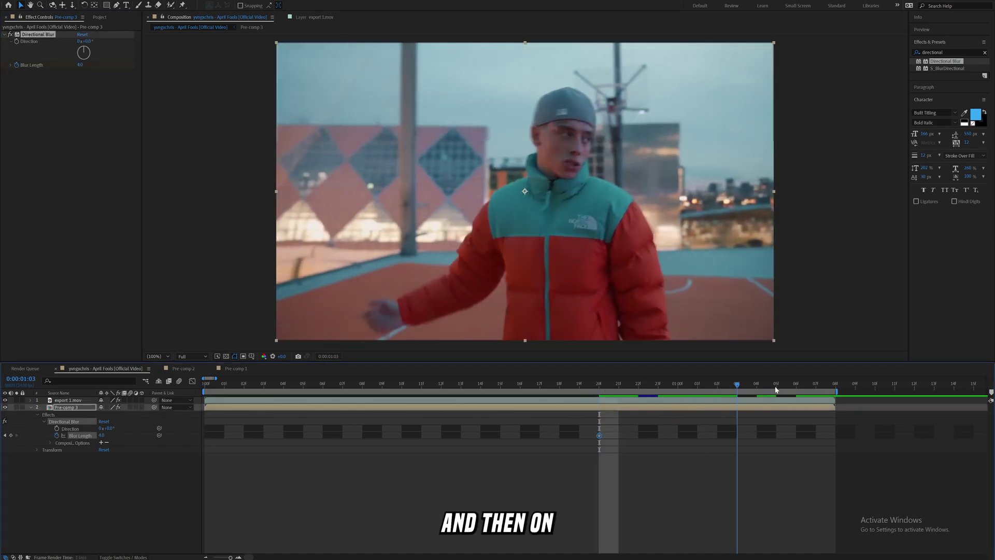
# - Set the background pre-comp's Blur Length to 0 at 0:00:01:07 and ease both Blur Length keyframes
pyautogui.moveTo(775, 387); pyautogui.dragTo(815, 386)
pyautogui.moveTo(80, 65); pyautogui.dragTo(67, 65)
pyautogui.click(68, 105)
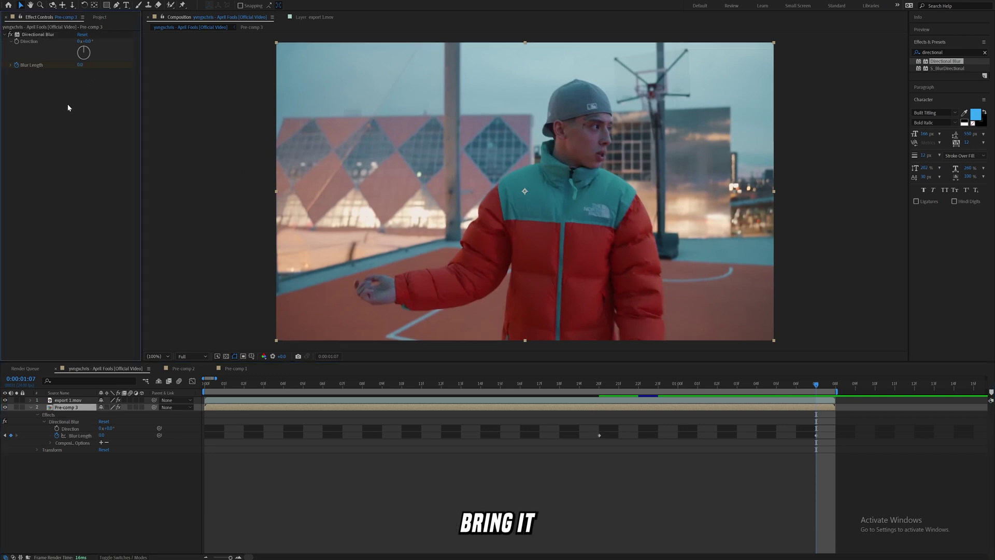
pyautogui.moveTo(552, 417); pyautogui.dragTo(823, 469)
pyautogui.press('F9')
pyautogui.click(682, 460)
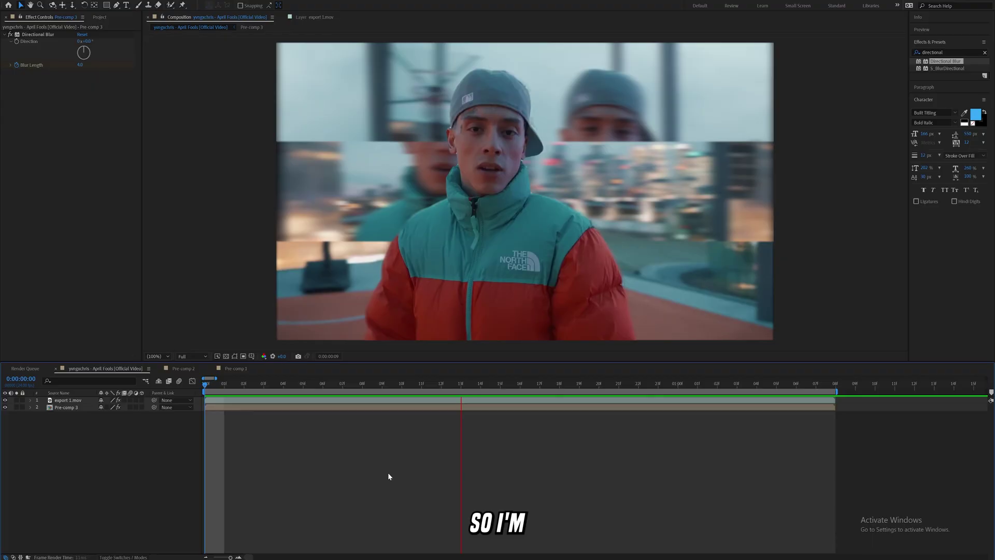
pyautogui.press('space')
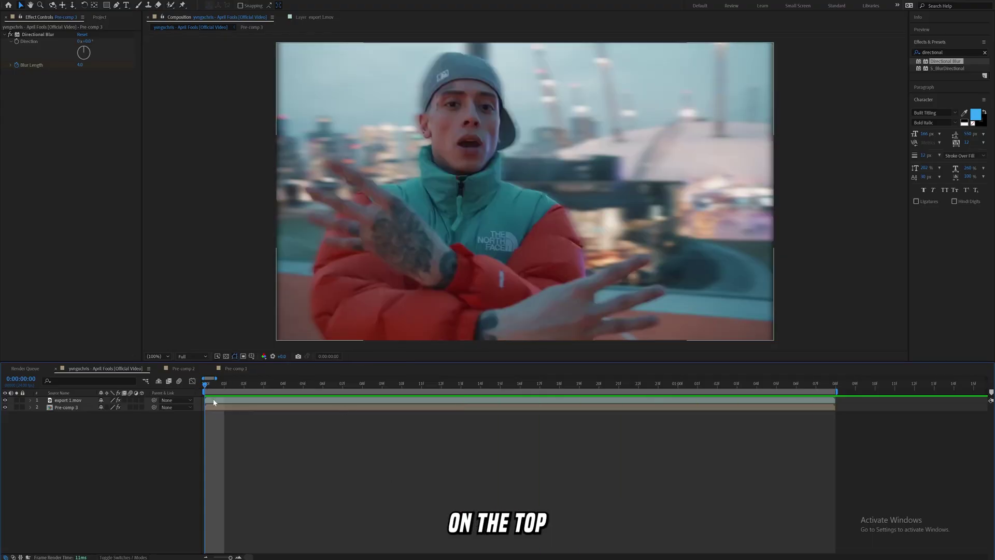
# - Apply the Deep Glow effect to the rotoscoped performer layer
pyautogui.click(213, 399)
pyautogui.hotkey('ctrl', 'space')
pyautogui.write('d')
pyautogui.press('Return')
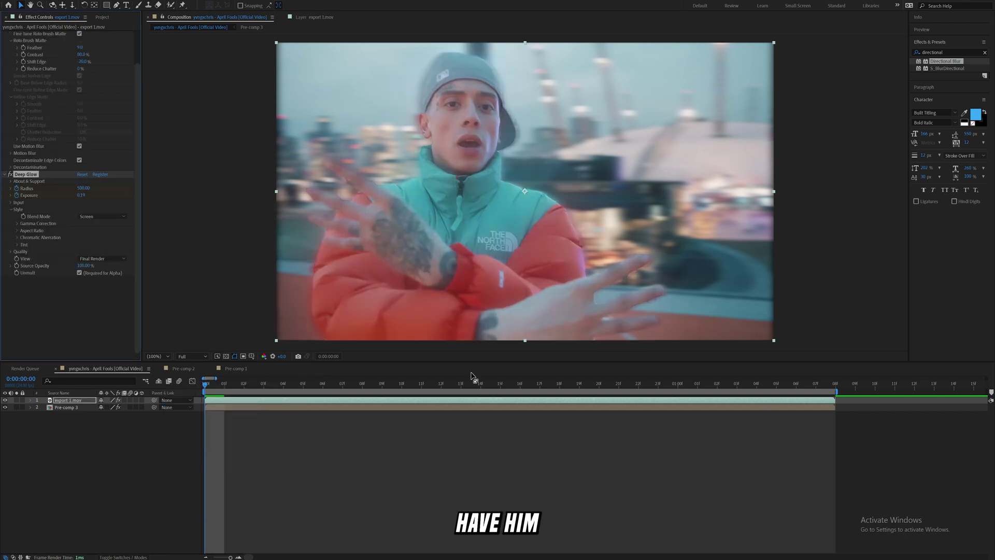
# - Set the performer layer's Deep Glow Exposure to 0 at 0:00:01:07
pyautogui.press('End')
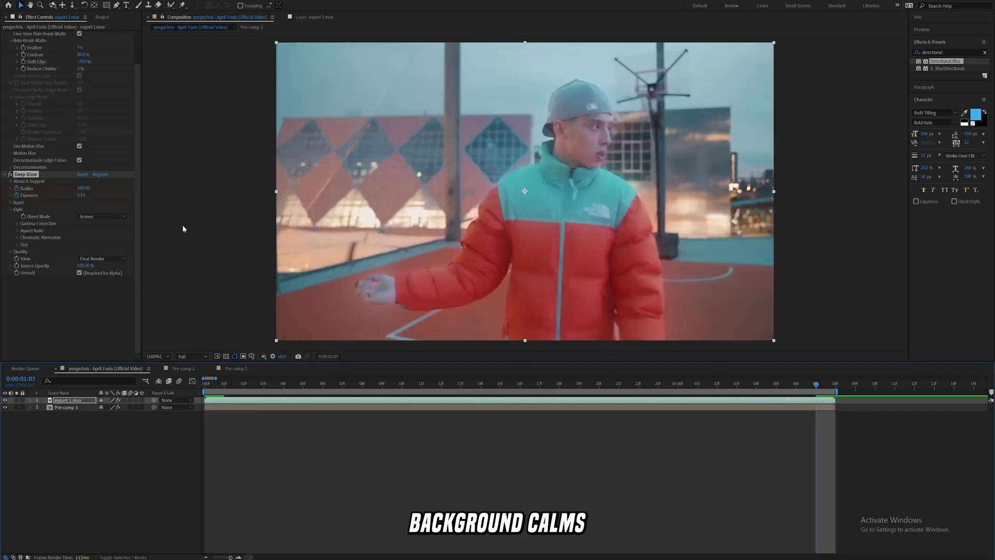
pyautogui.click(82, 196)
pyautogui.write('0')
pyautogui.press('Return')
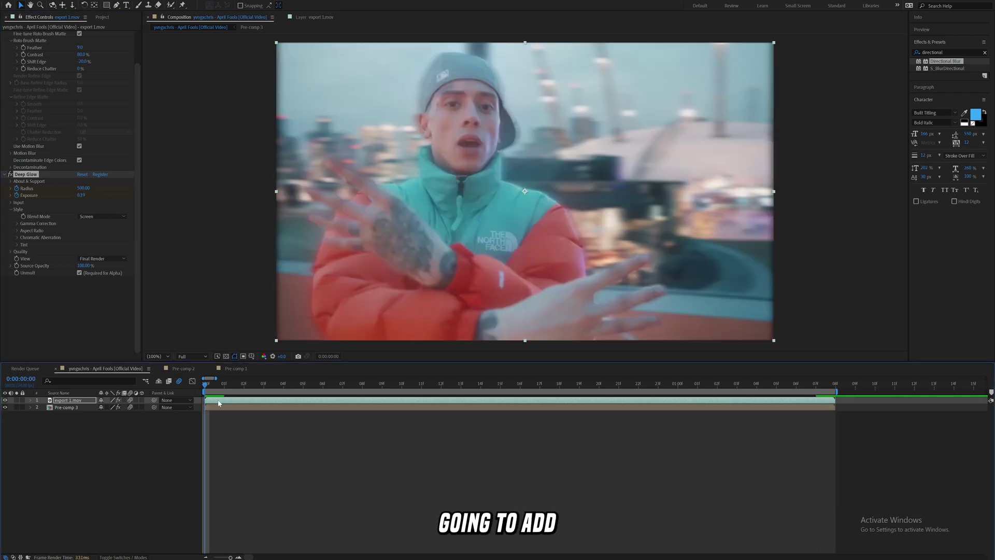
# - Apply the S_Flicker effect to the performer layer and set its Amplitude to 0.7 at the first frame
pyautogui.hotkey('ctrl', 'space')
pyautogui.write('flick')
pyautogui.press('Return')
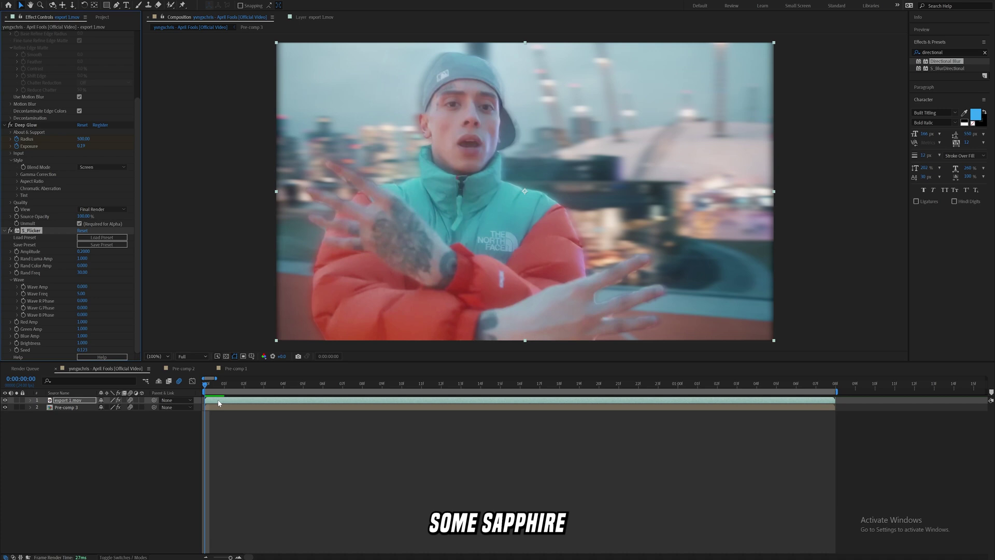
pyautogui.click(84, 252)
pyautogui.write('0.7')
pyautogui.press('Return')
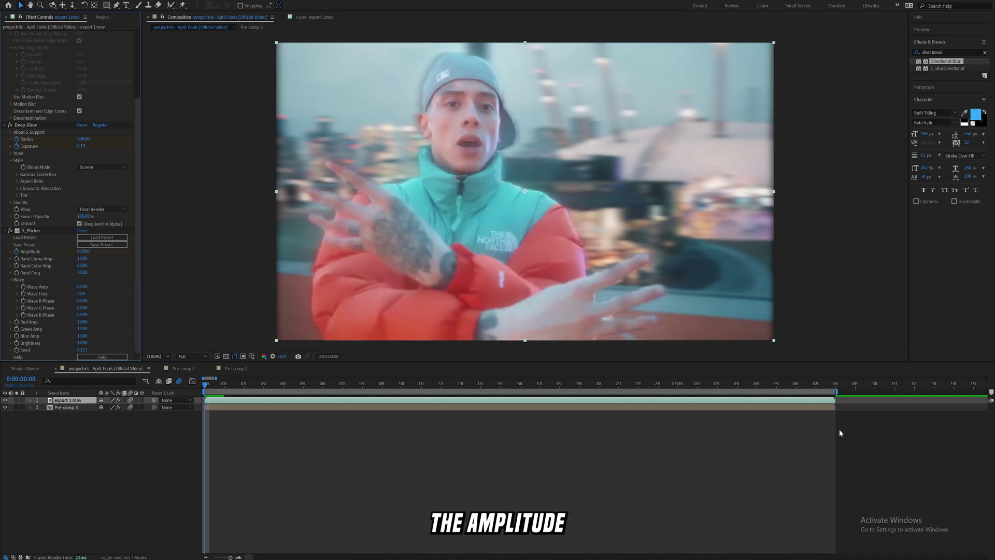
# - Set the performer layer's S_Flicker Amplitude to 0 at 0:00:01:07
pyautogui.click(816, 384)
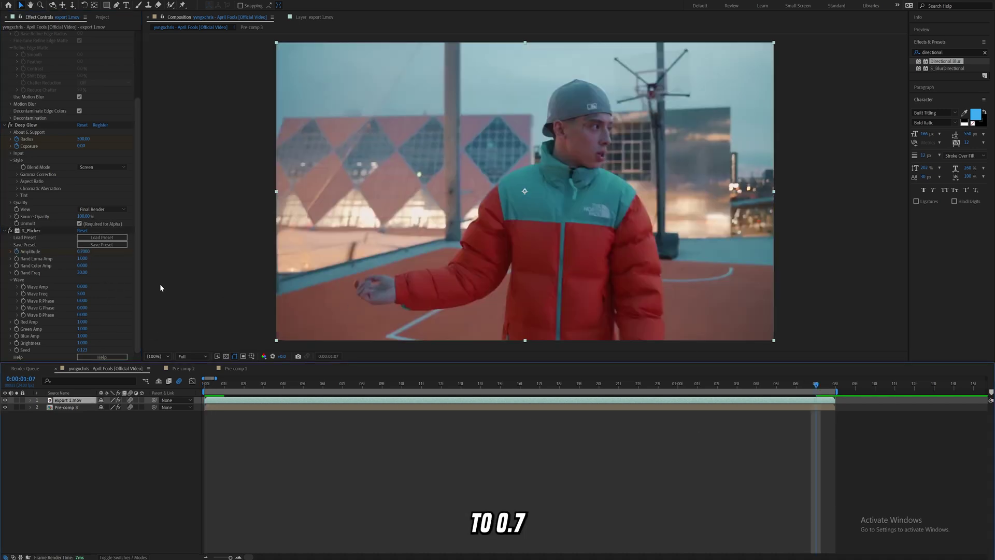
pyautogui.click(84, 251)
pyautogui.write('0')
pyautogui.press('Return')
# - Ease the performer layer's S_Flicker Amplitude keyframes and select its Deep Glow keyframes
pyautogui.click(31, 400)
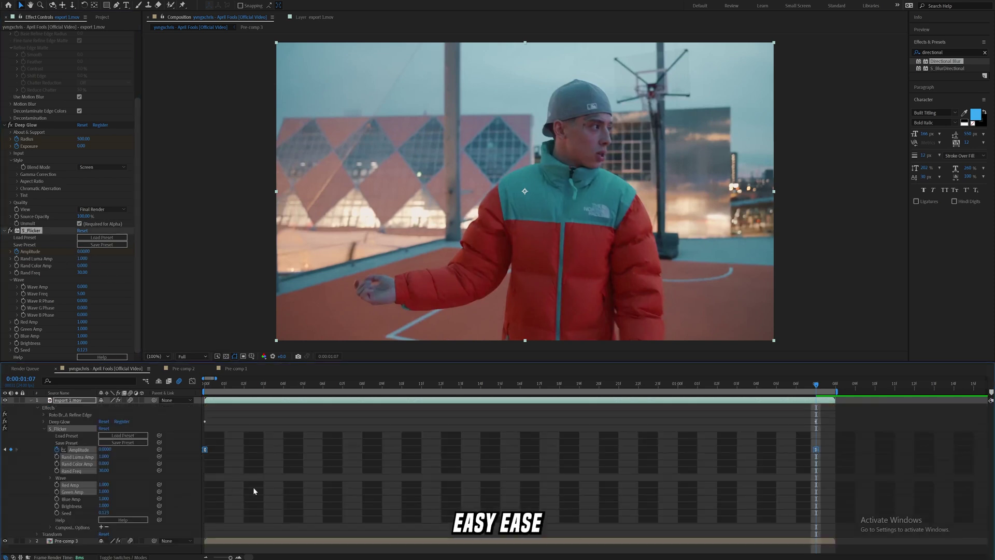
pyautogui.click(254, 490)
pyautogui.moveTo(844, 421); pyautogui.dragTo(682, 460)
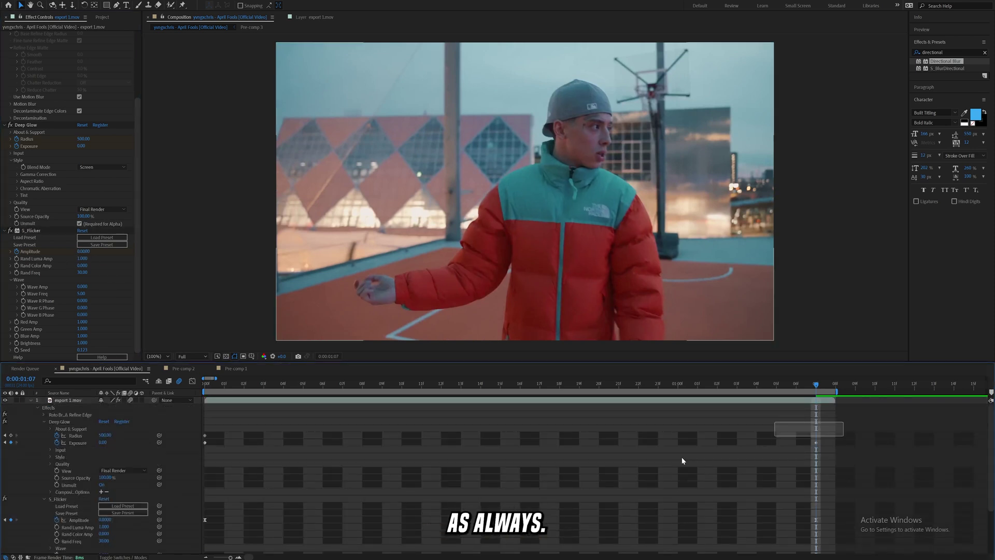